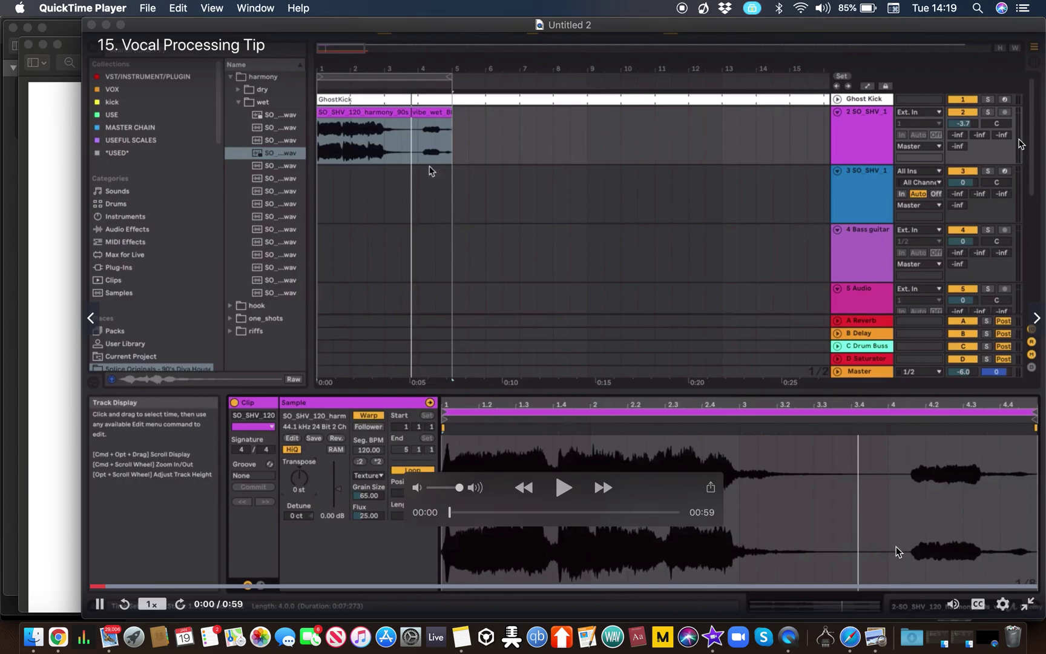
Peek at the Downloads stack from the Dock a few times while QuickTime stays paused
click(912, 636)
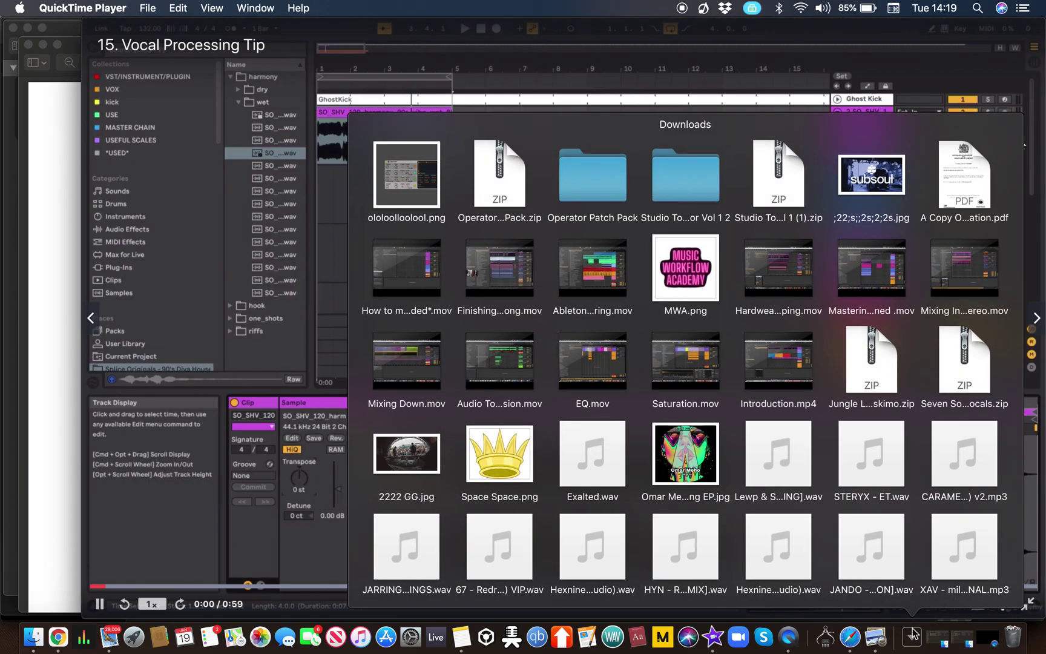
click(914, 636)
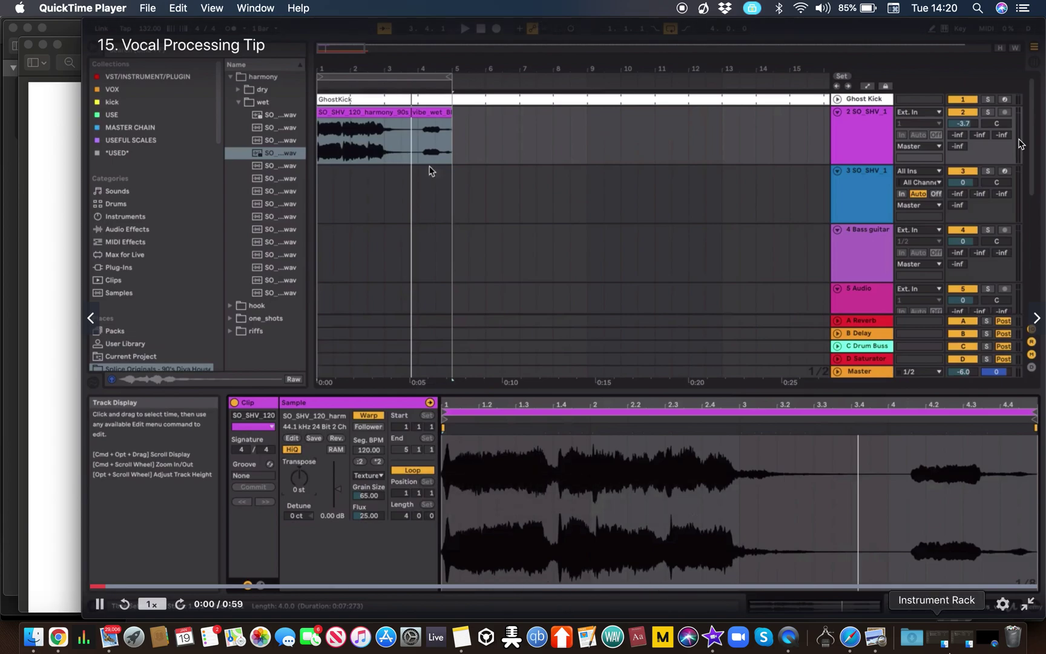
click(19, 8)
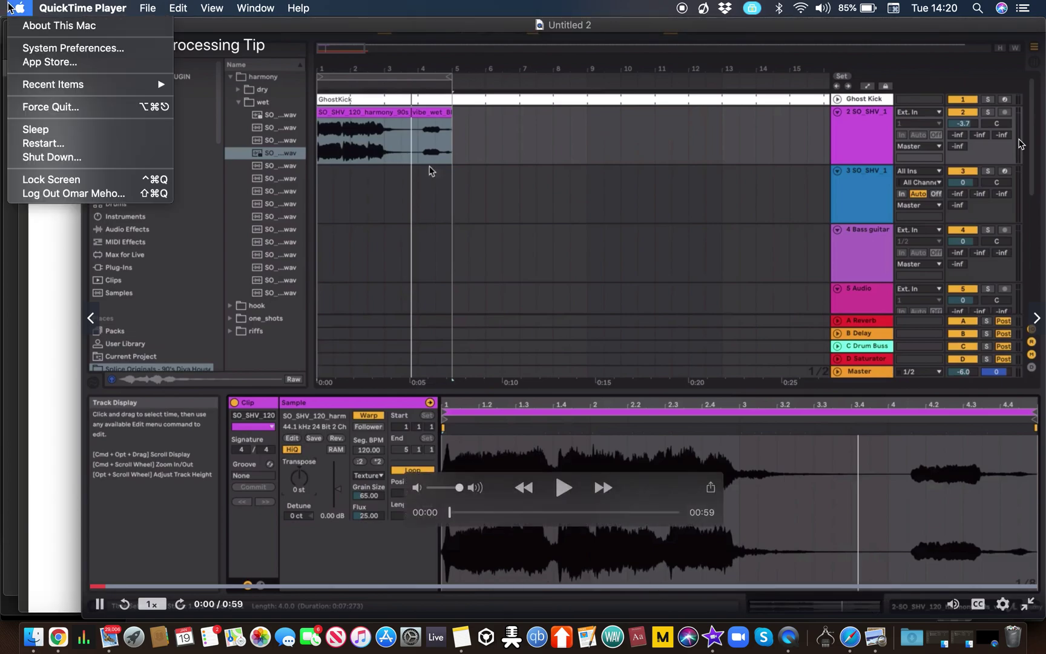
click(905, 641)
click(904, 642)
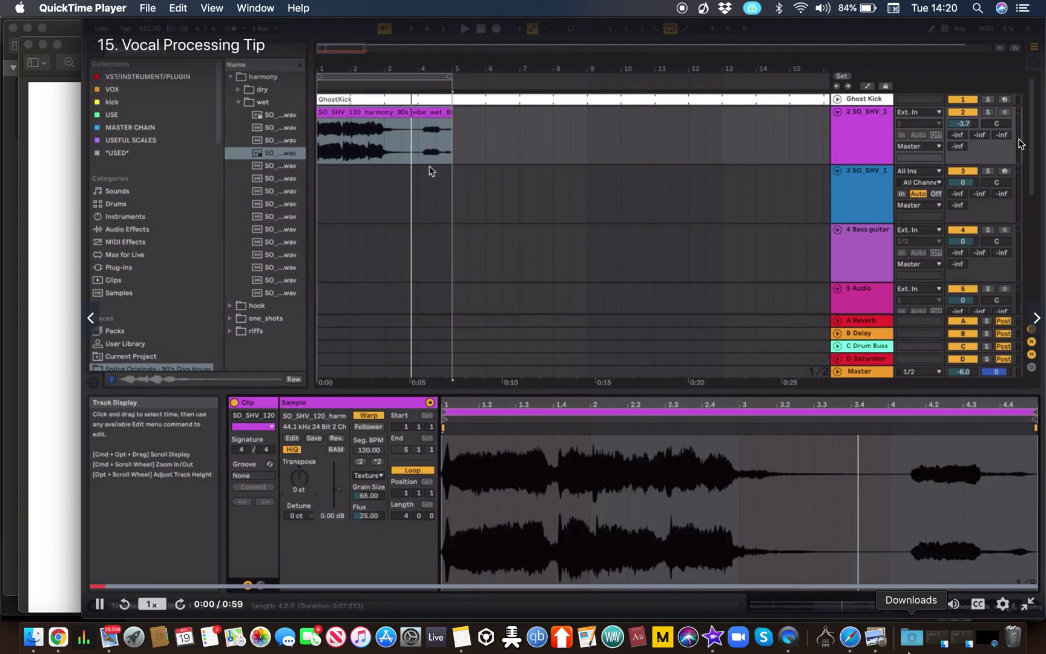
Leave the Downloads stack open and pick the Operator Patch Pack zip to unpack it
click(912, 639)
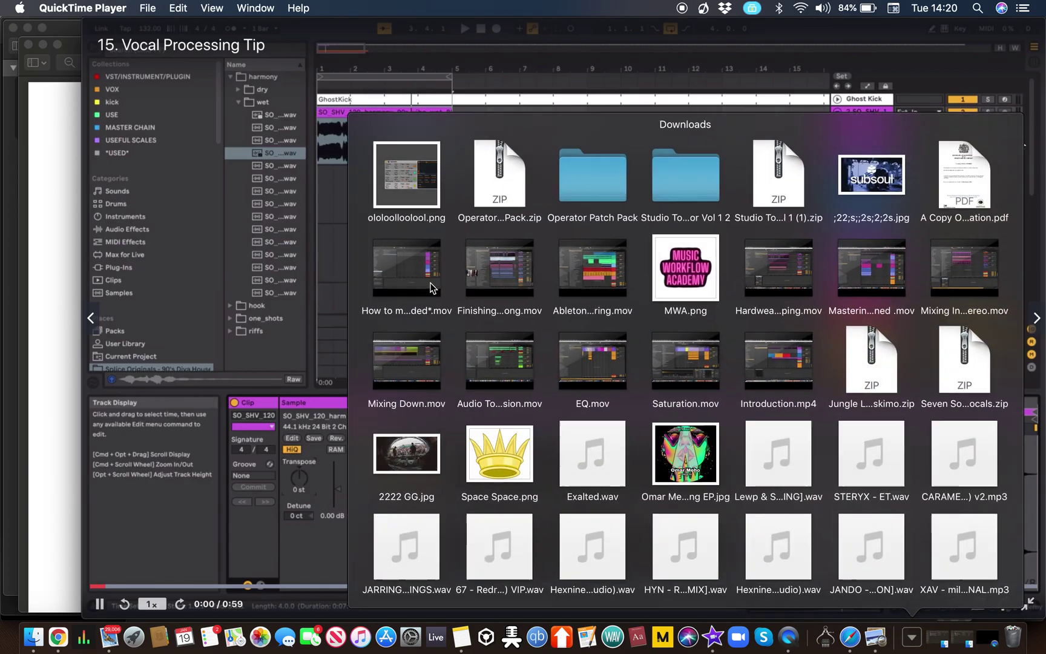
click(500, 197)
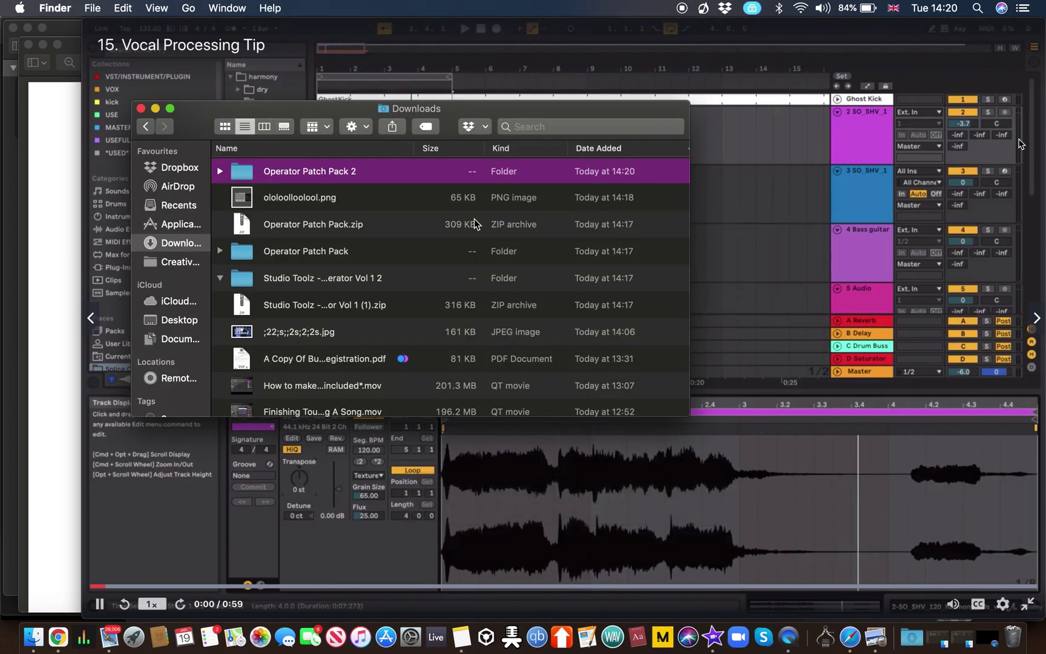
Expand Operator Patch Pack.zip with the default Archive Utility from its context menu
click(221, 171)
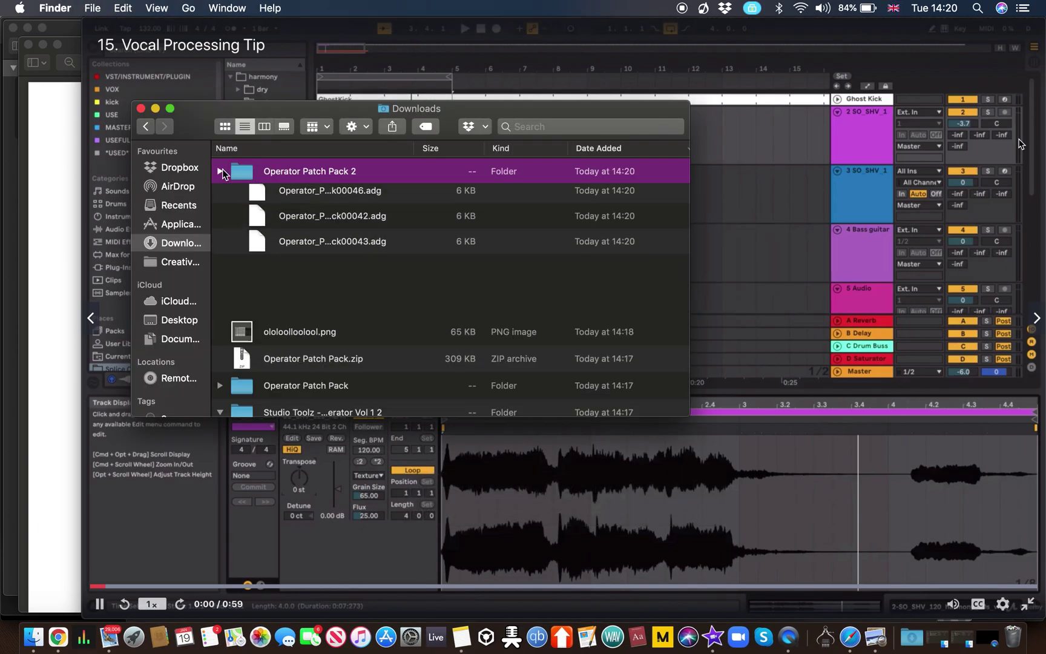
right_click(288, 228)
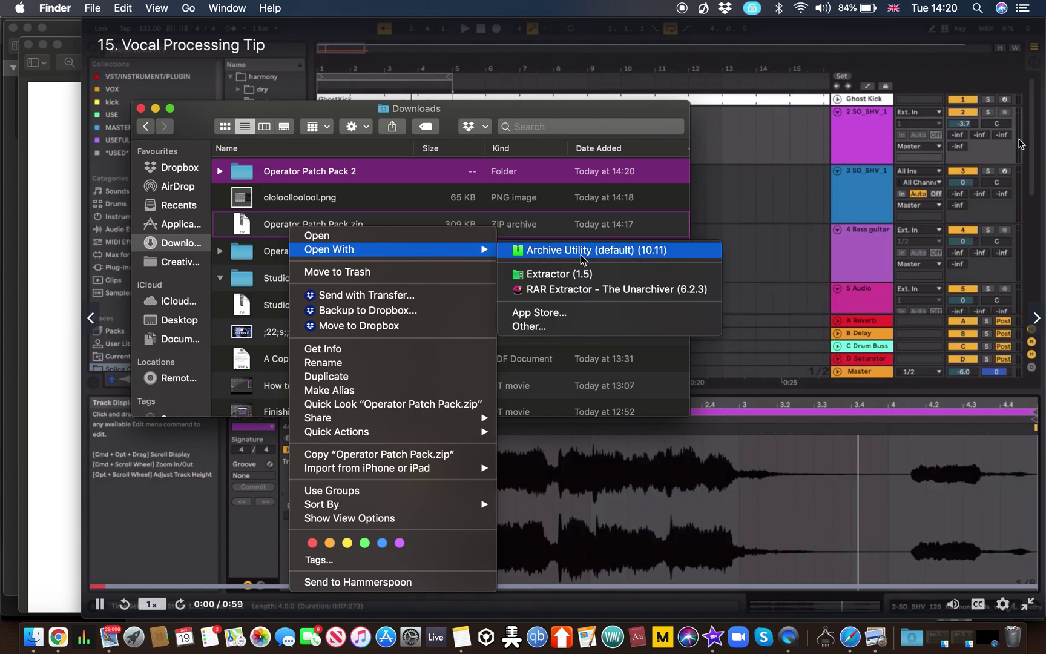
mouse_move(329, 249)
click(515, 253)
right_click(393, 226)
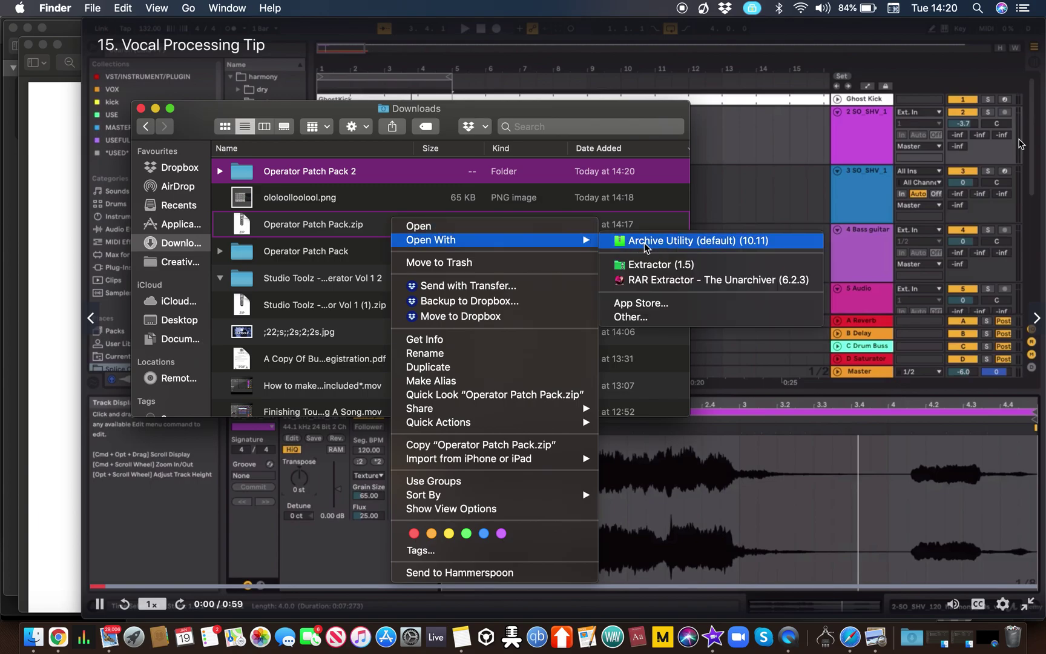
click(384, 204)
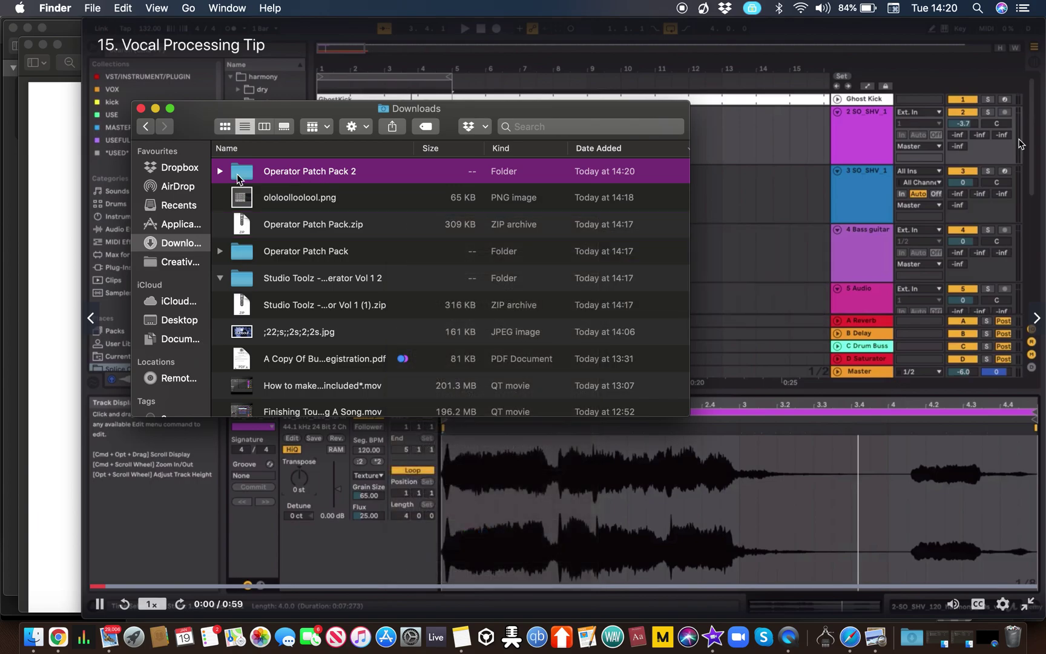
Check the .adg presets inside Operator Patch Pack 2, then launch Ableton Live from the Dock
click(220, 172)
scroll(236, 207, down, 3)
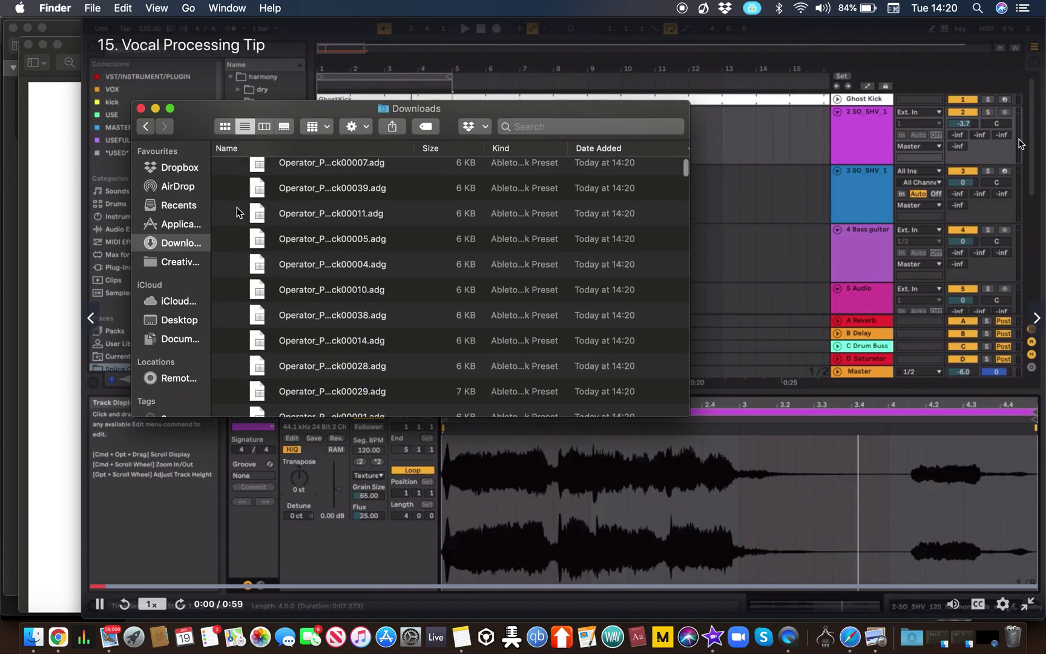
scroll(237, 207, up, 3)
click(220, 171)
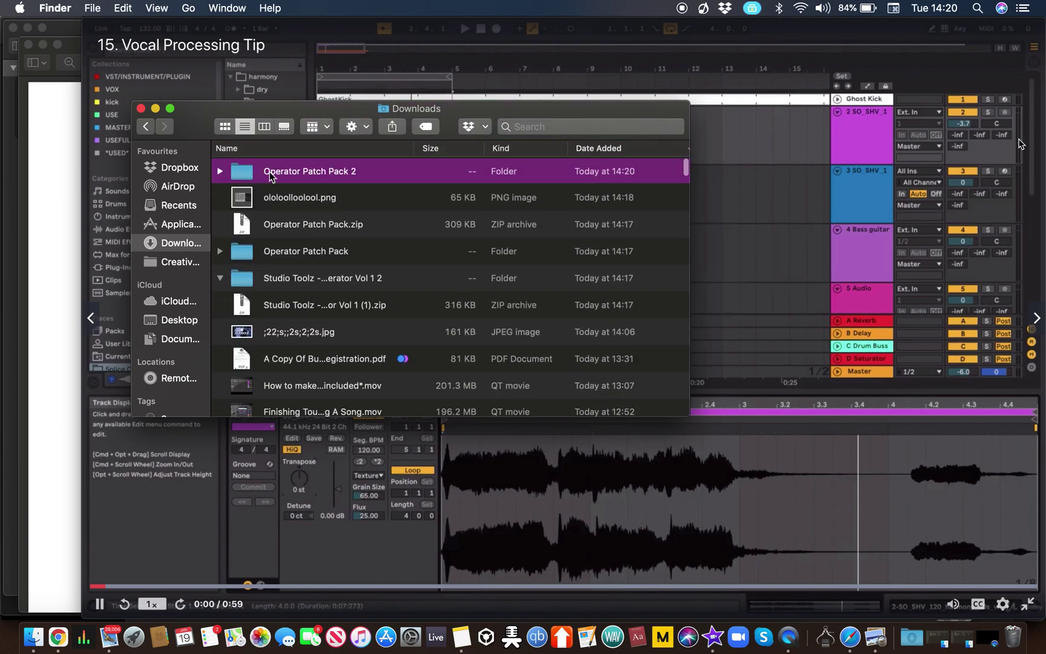
click(437, 635)
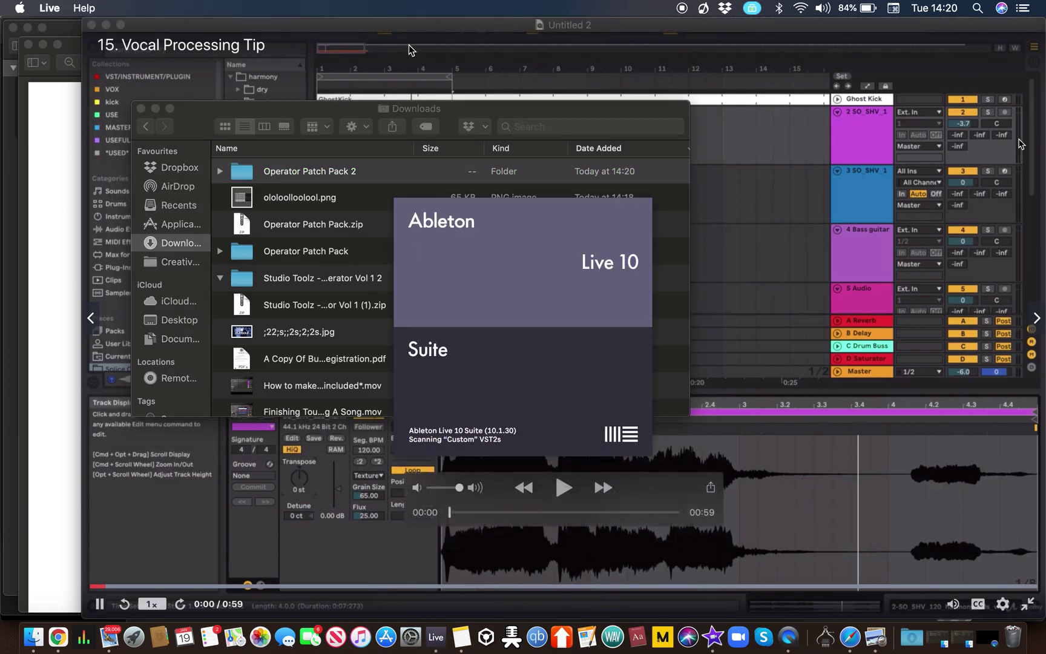
Move the Downloads window aside and dismiss the crash-recovery prompt so the template Set loads
click(405, 115)
drag(405, 115, 778, 129)
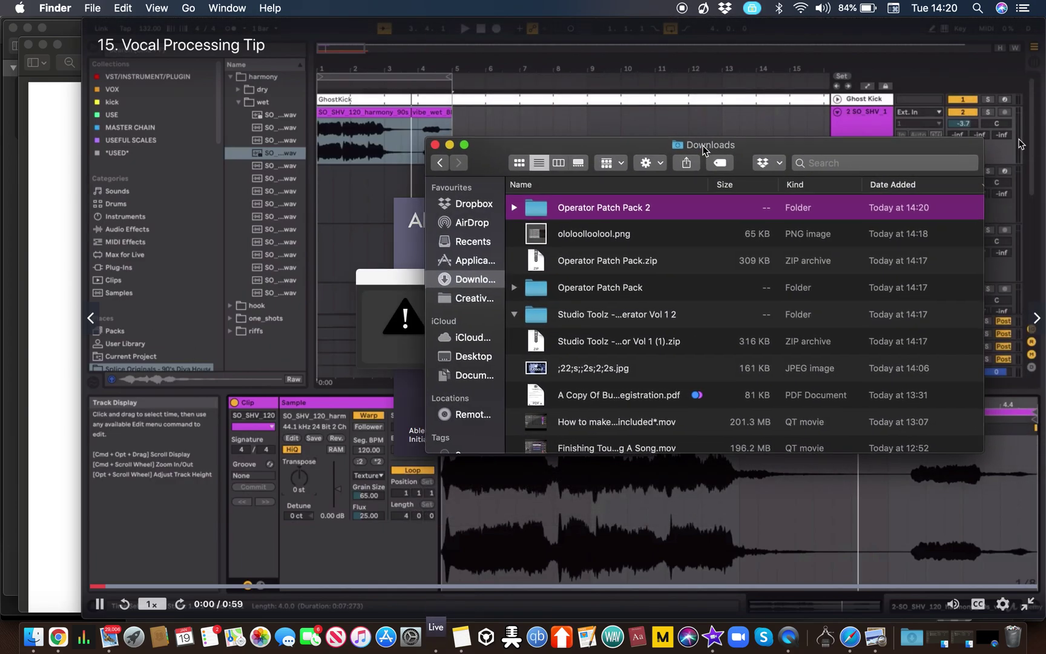
click(584, 350)
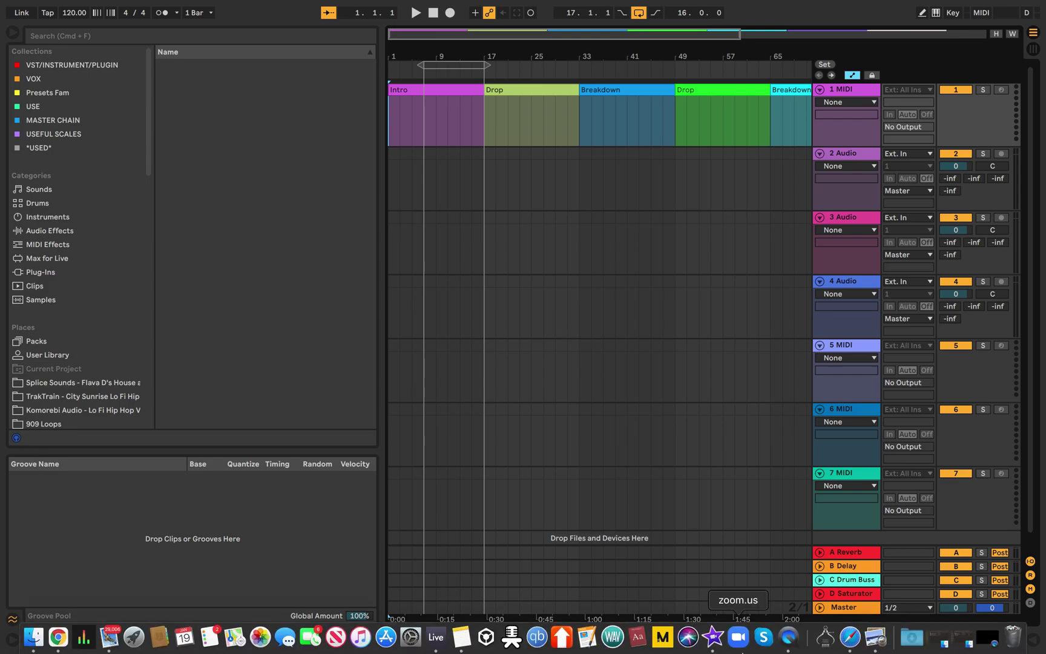
Attempt to drag Operator Patch Pack 2 from the Downloads stack into Live's browser places
click(912, 637)
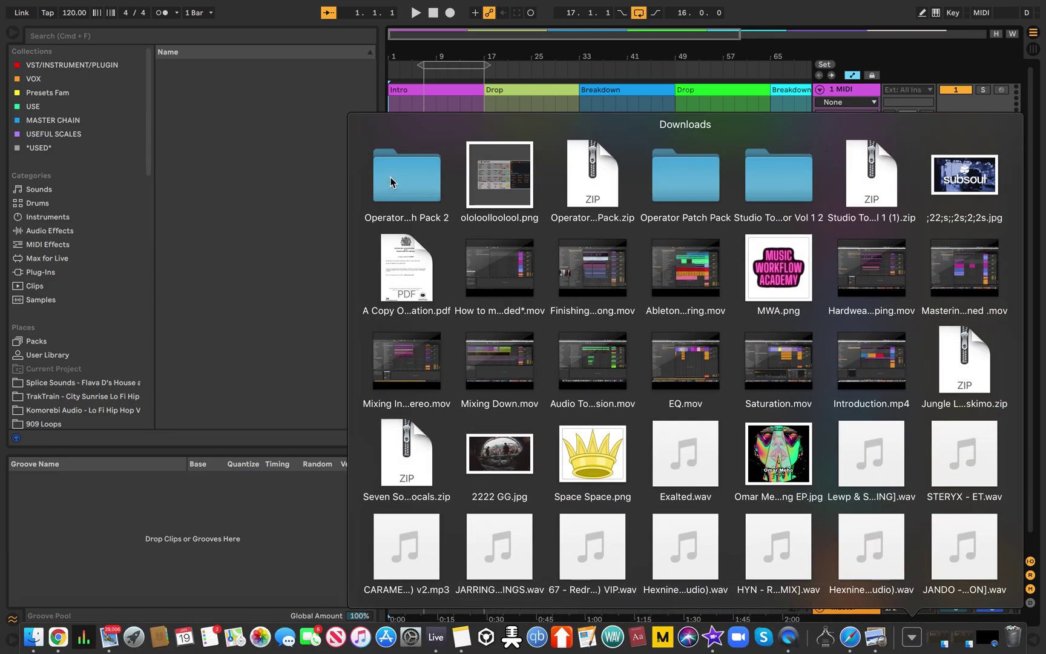
drag(390, 181, 83, 387)
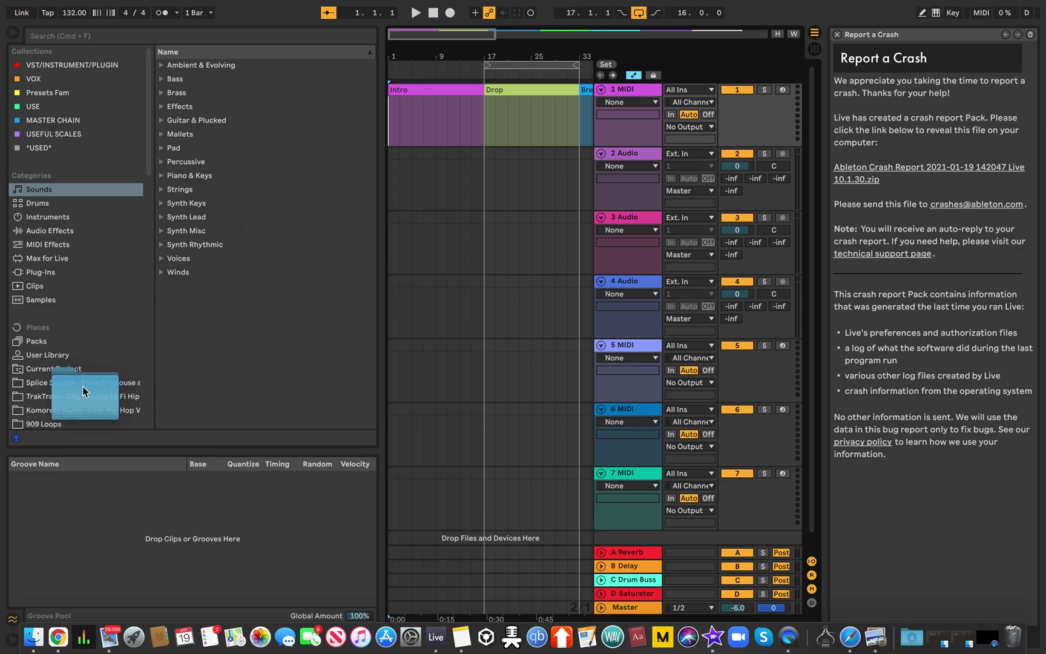
drag(83, 387, 73, 387)
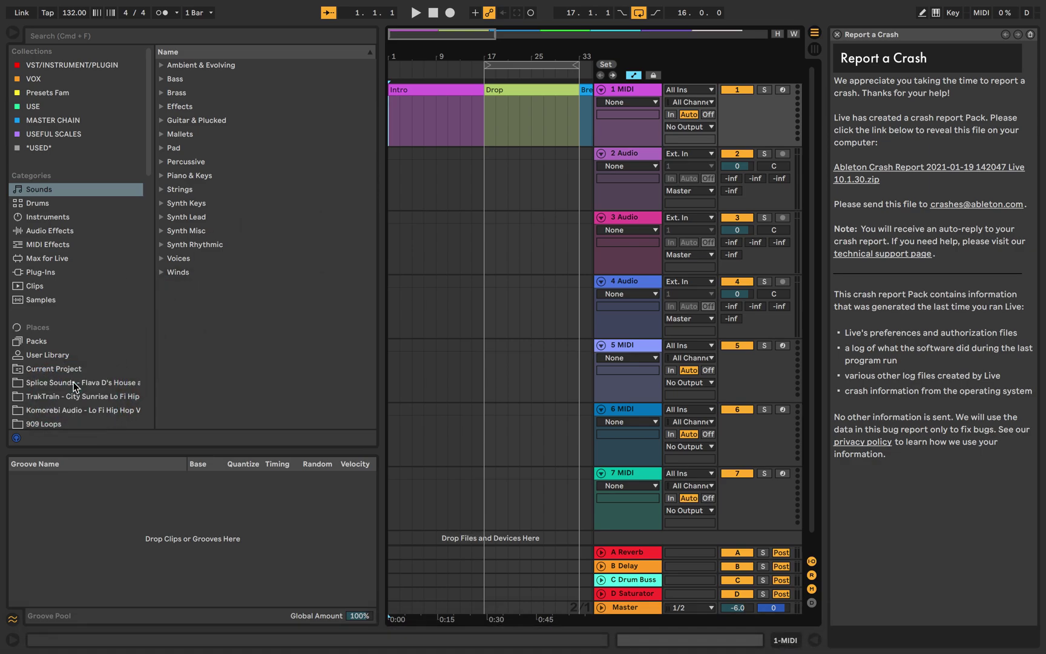
click(74, 383)
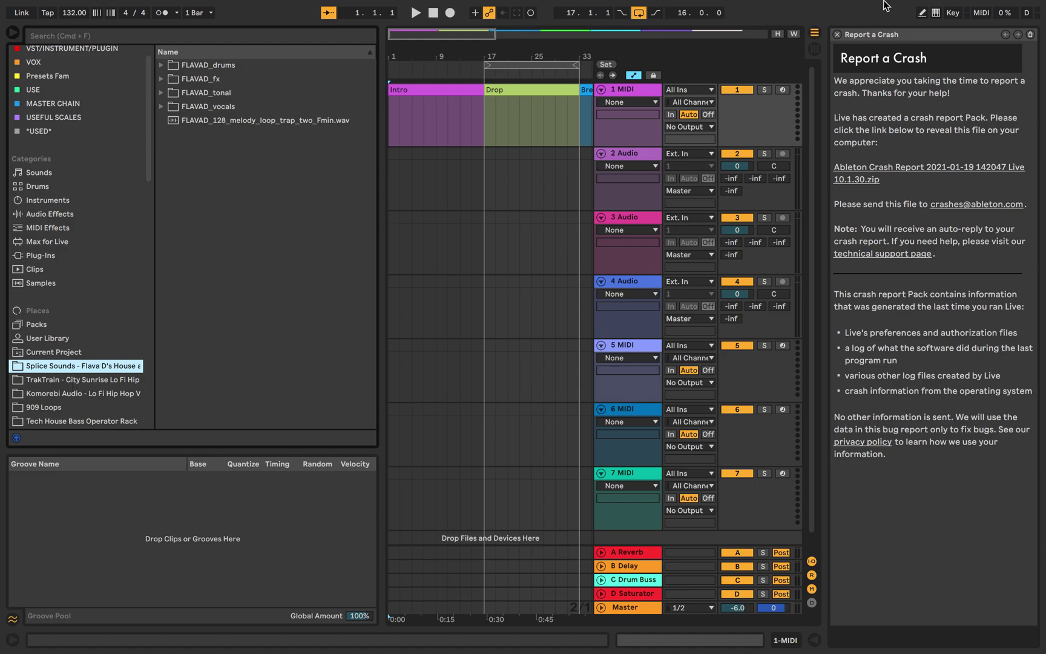
Close the Report a Crash panel and look through Splice Sounds and Current Project in Places
click(837, 32)
click(448, 250)
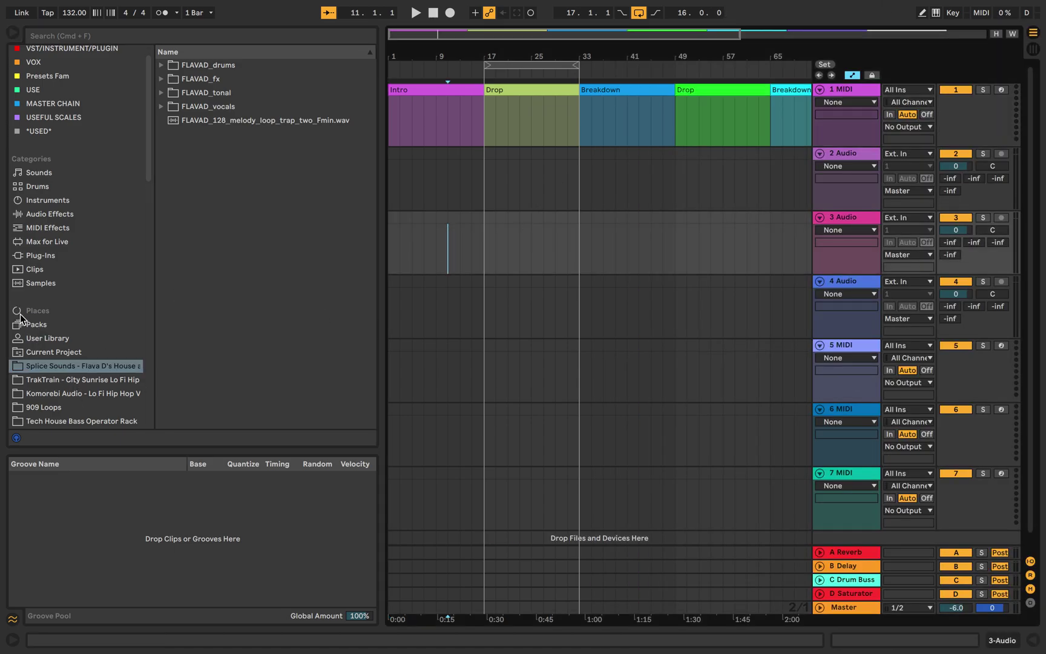
click(46, 421)
click(87, 380)
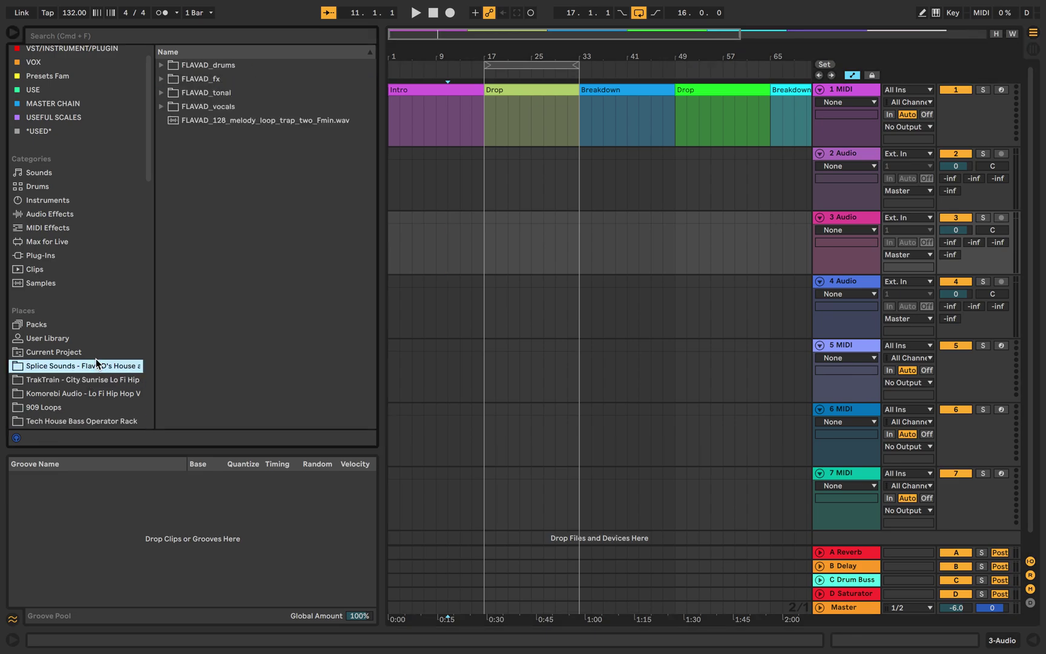
click(97, 352)
Drag Operator Patch Pack 2 from the Downloads stack into the browser's Places section
click(912, 637)
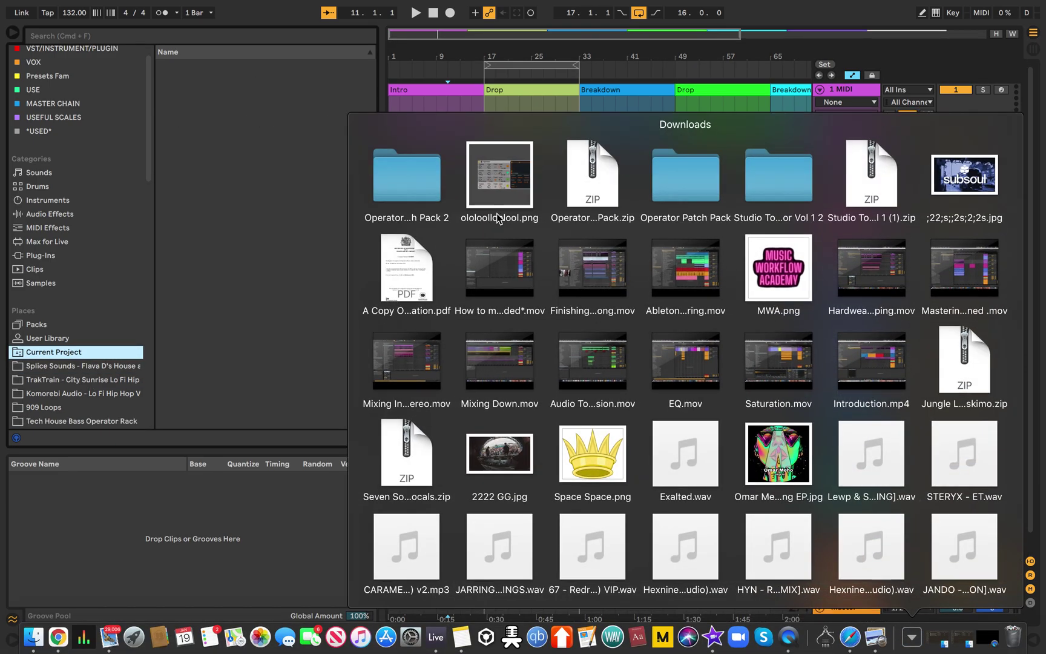
drag(409, 176, 85, 370)
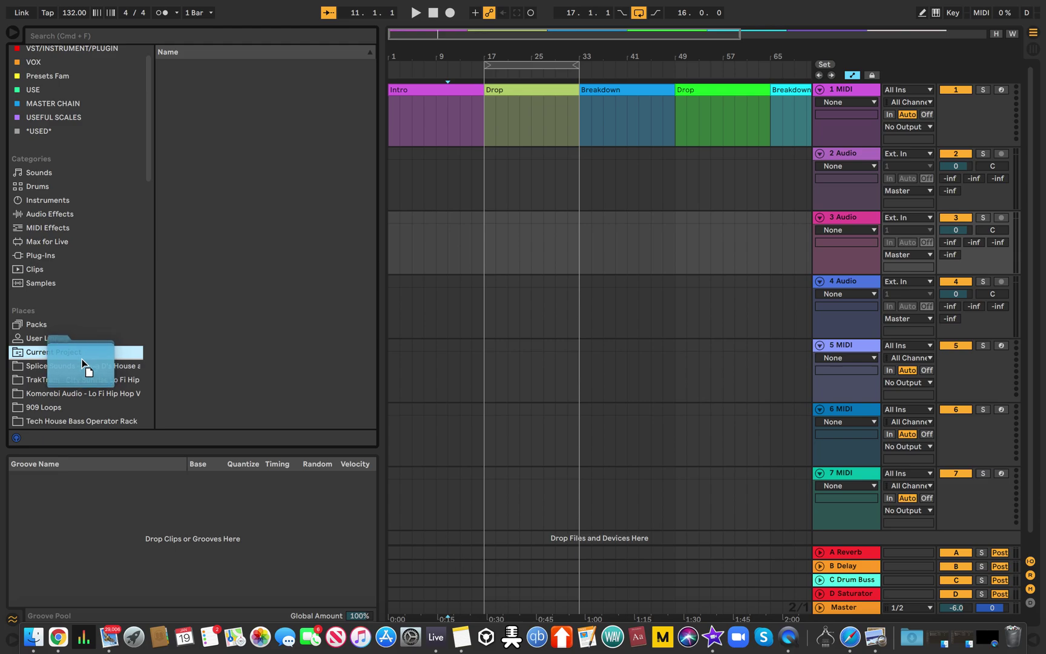
mouse_move(82, 360)
mouse_down()
mouse_move(85, 374)
mouse_move(78, 367)
mouse_up()
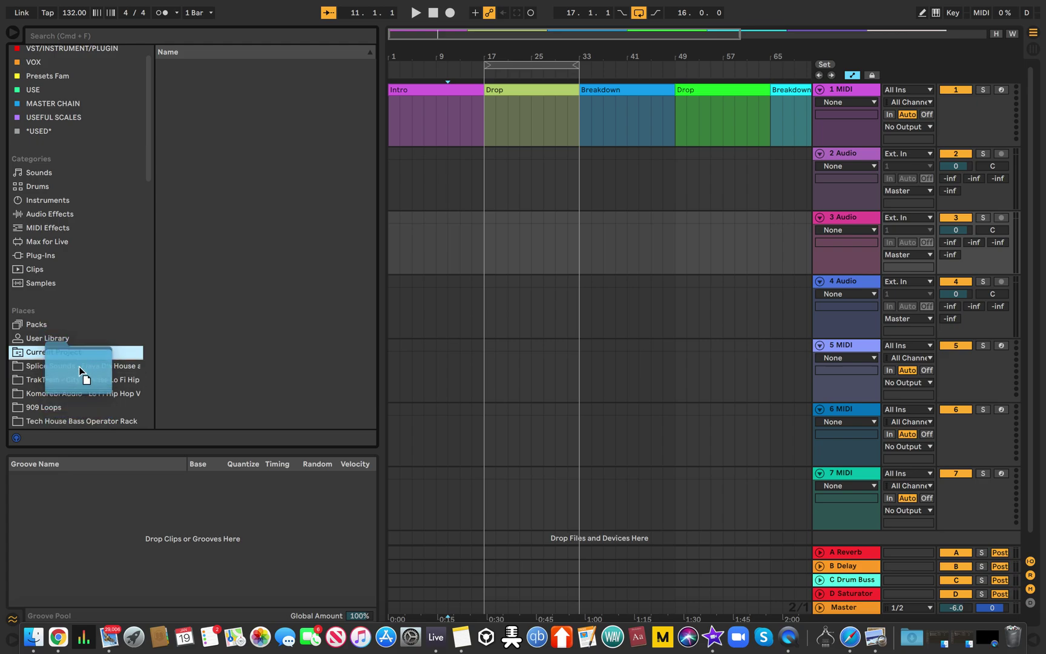
drag(79, 366, 76, 372)
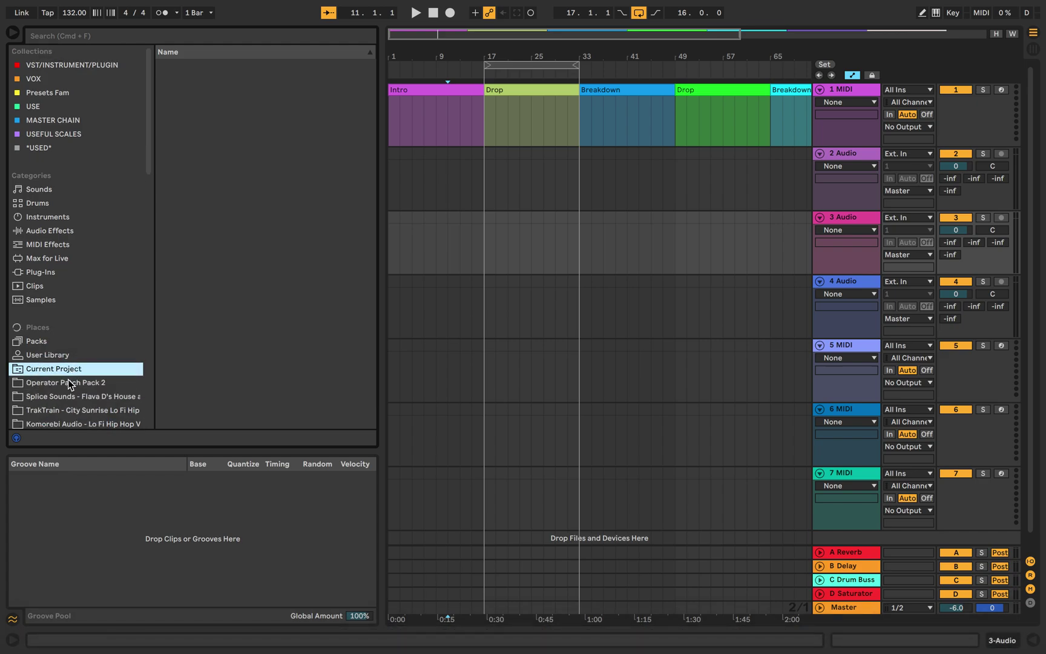
Select Operator Patch Pack 2 in Places to list its .adg presets
click(71, 384)
scroll(73, 381, down, 3)
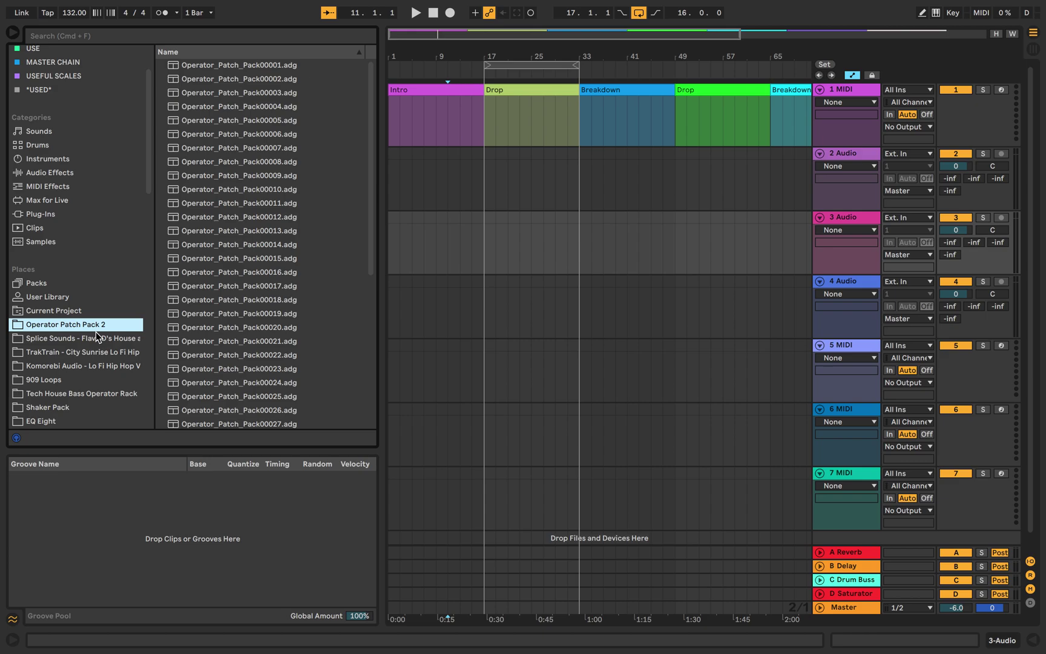
scroll(96, 336, down, 3)
scroll(96, 335, up, 1)
scroll(81, 298, up, 1)
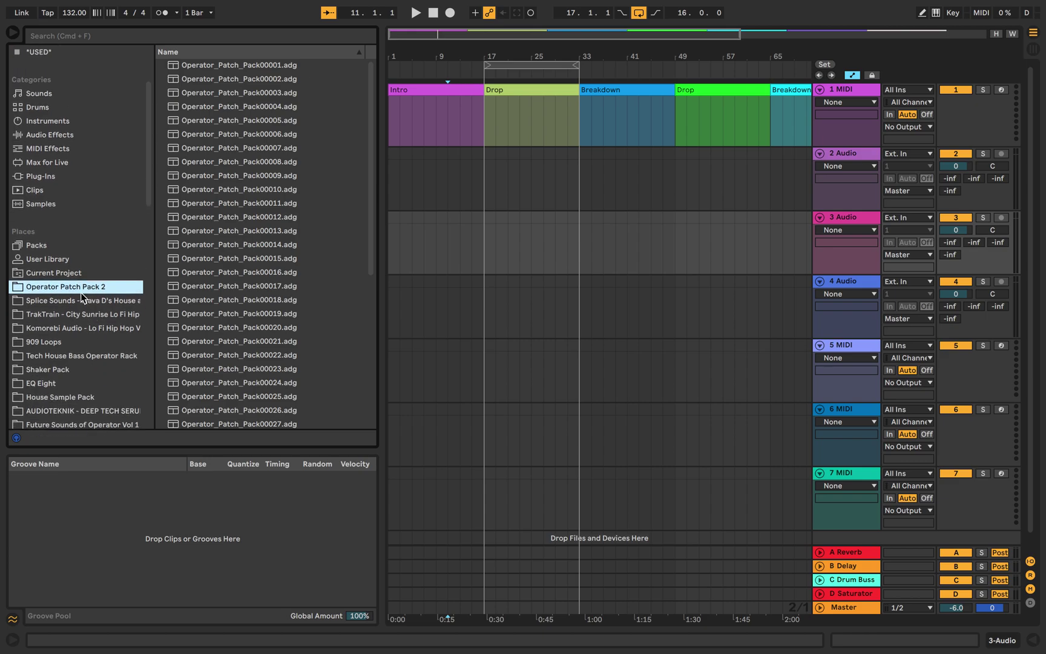
click(81, 299)
click(65, 302)
click(58, 298)
scroll(62, 296, down, 1)
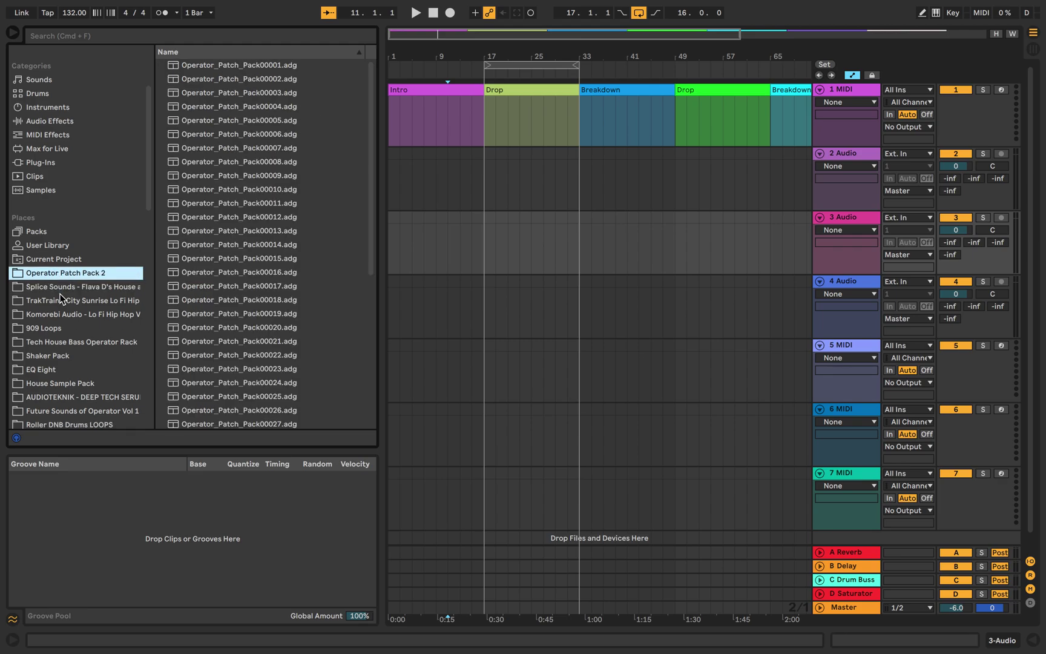
scroll(60, 298, down, 5)
scroll(61, 298, down, 3)
scroll(59, 298, up, 10)
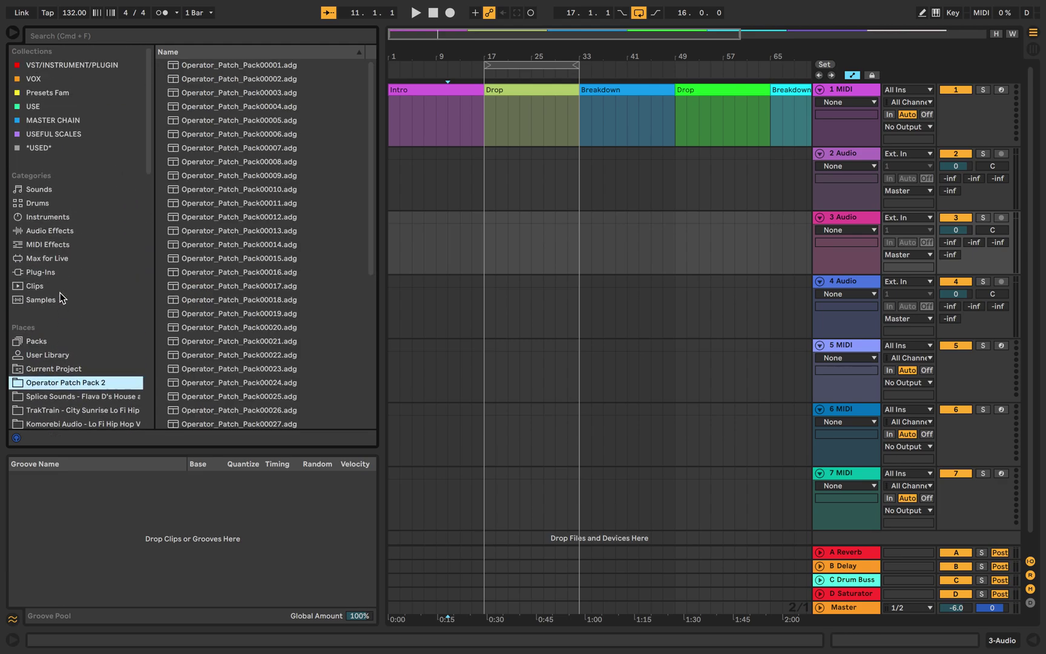
scroll(65, 346, down, 1)
click(58, 387)
scroll(59, 385, down, 2)
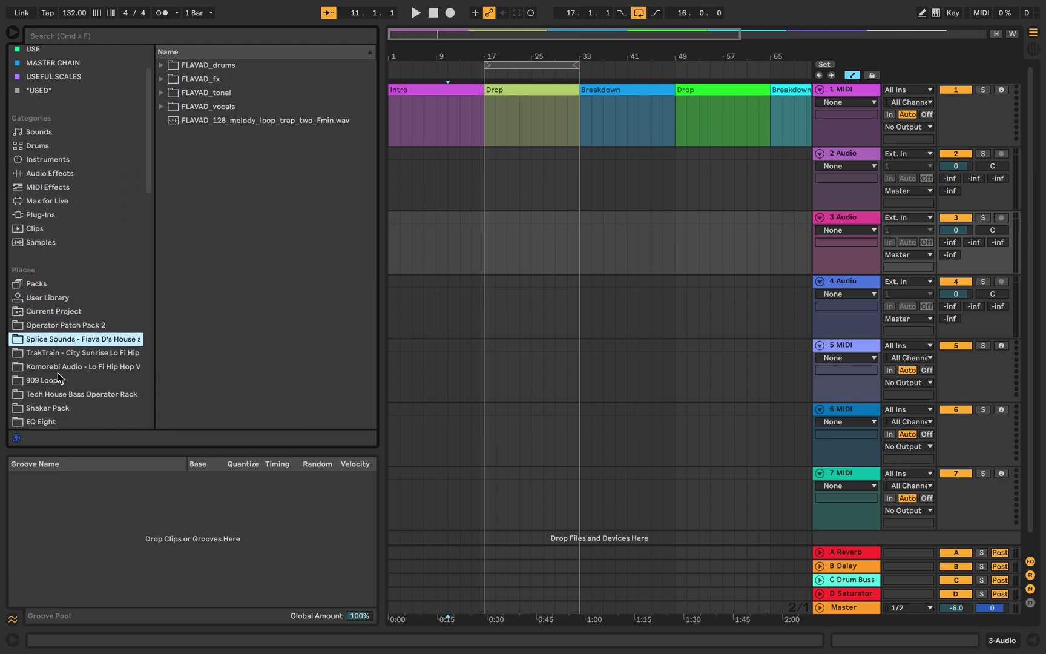
scroll(59, 384, down, 2)
click(61, 375)
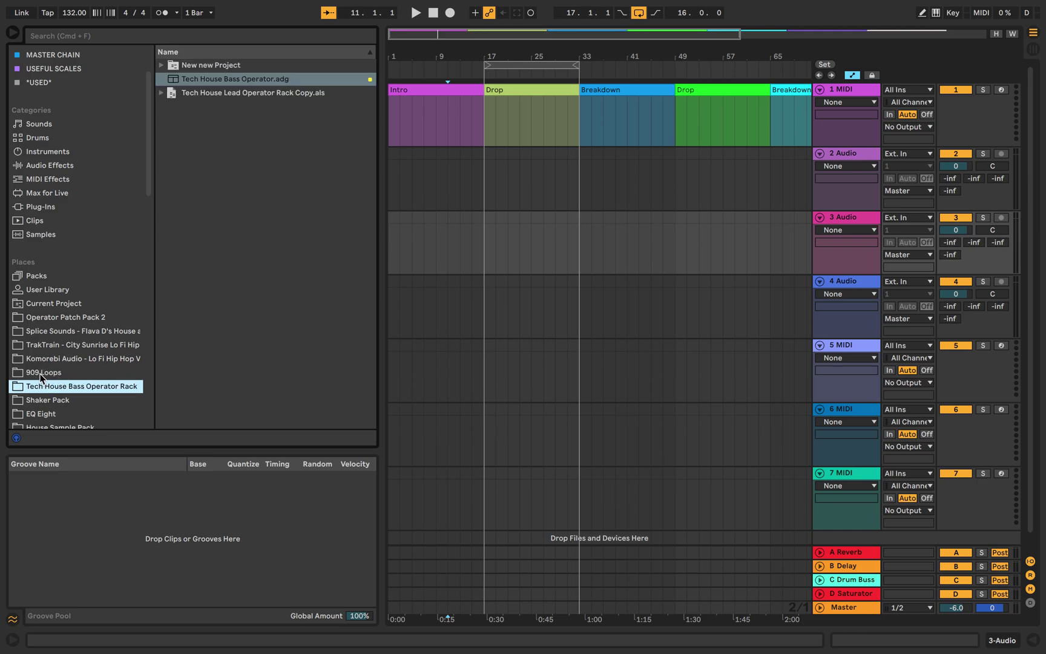
right_click(46, 375)
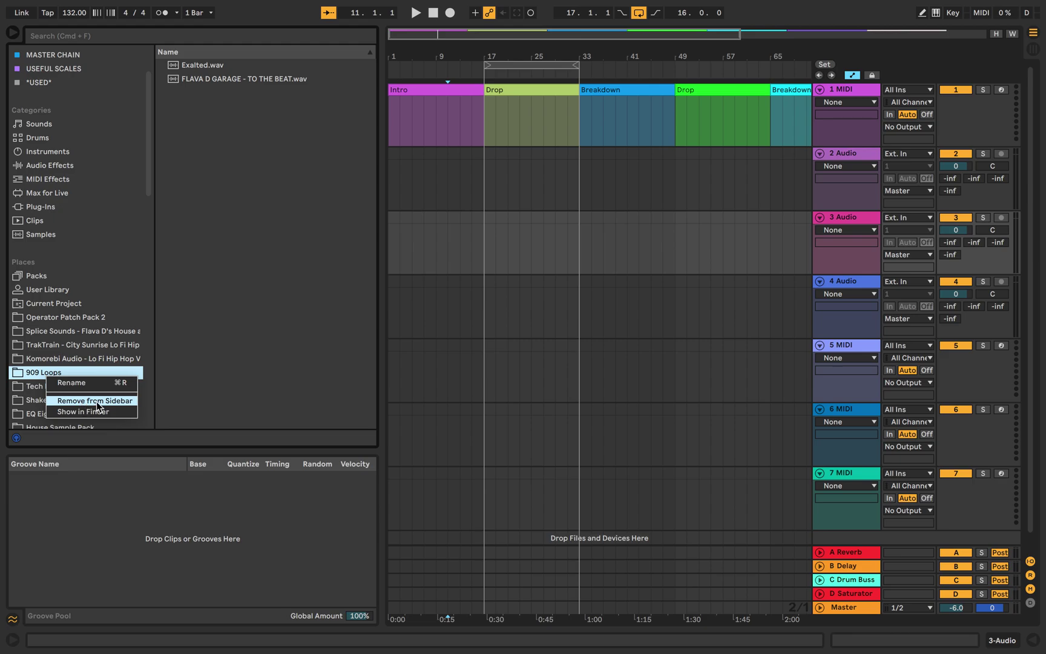
click(65, 353)
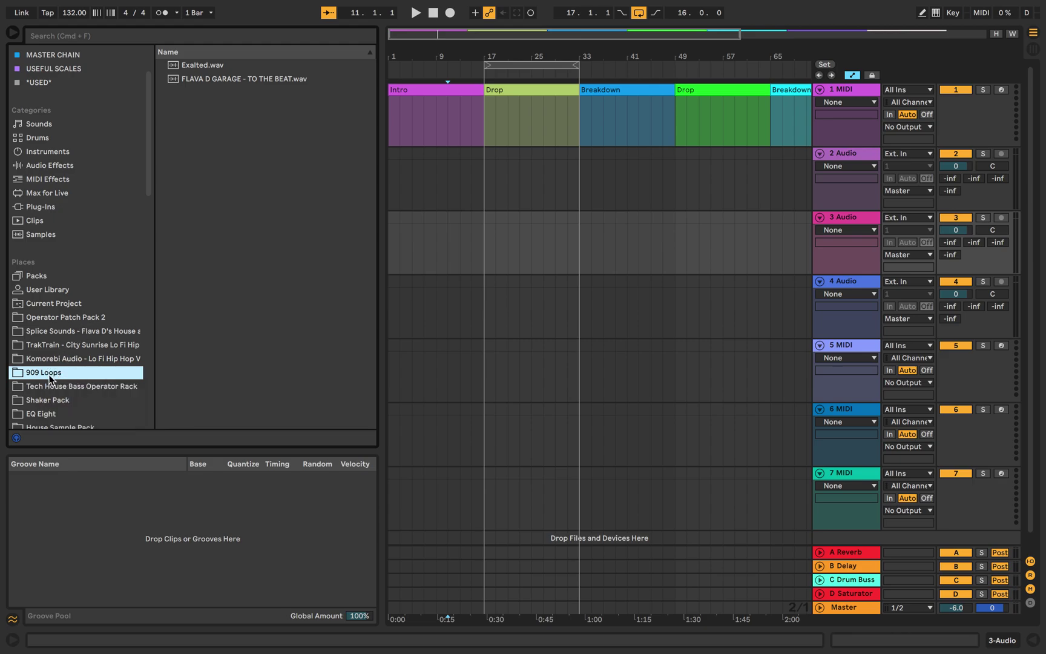
click(72, 318)
scroll(72, 356, down, 10)
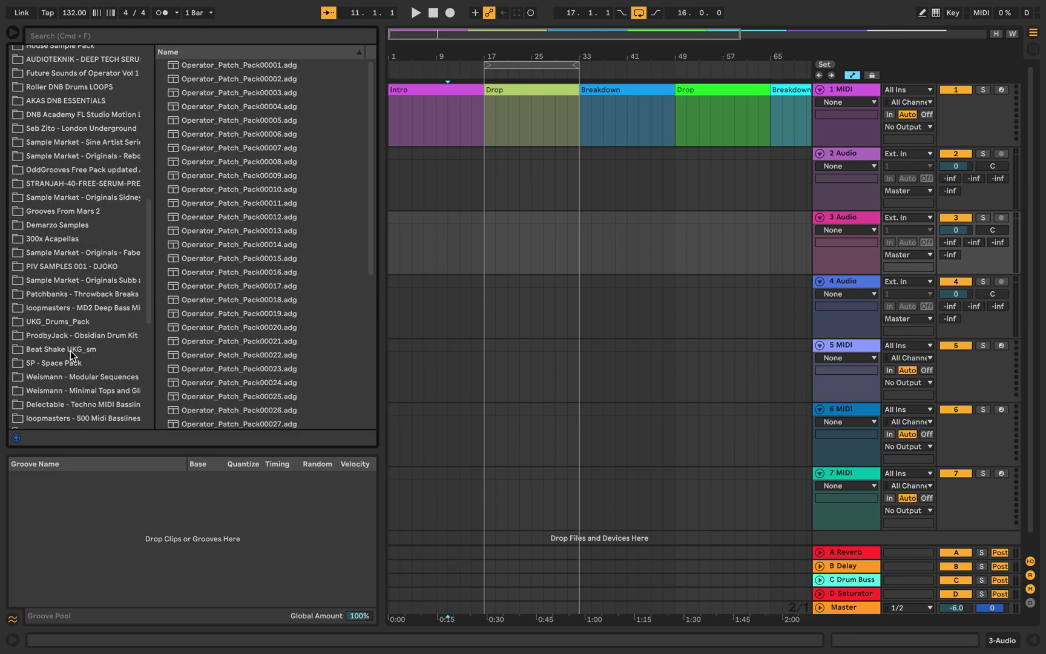
Browse several Places folders (Space Pack, AKAS DNB, Sample Market, Serum) ending on IQSounds Minimal Tech House
click(72, 351)
scroll(72, 357, down, 8)
scroll(72, 356, up, 1)
scroll(72, 357, up, 5)
click(70, 344)
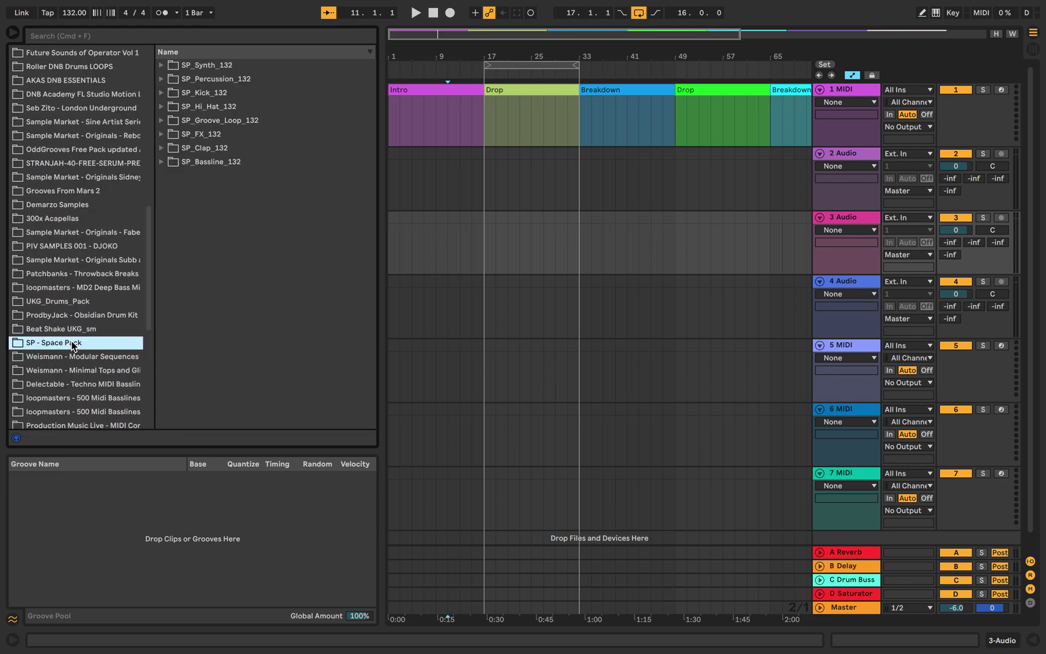
click(70, 251)
scroll(70, 266, up, 1)
scroll(70, 261, up, 3)
scroll(71, 255, up, 5)
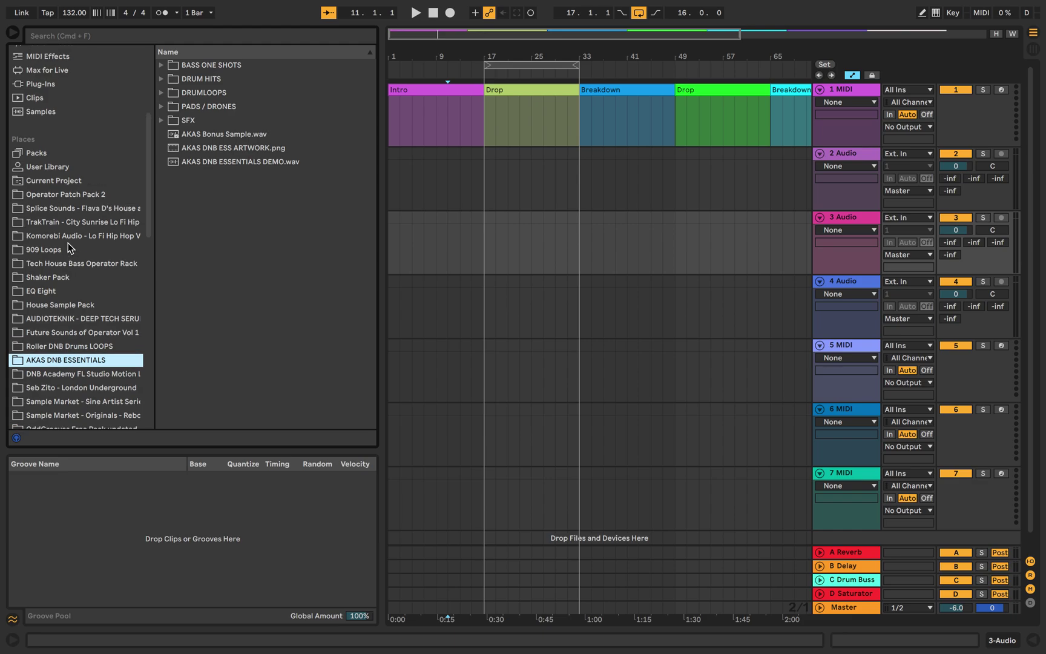
click(70, 197)
scroll(66, 228, down, 9)
scroll(65, 227, down, 5)
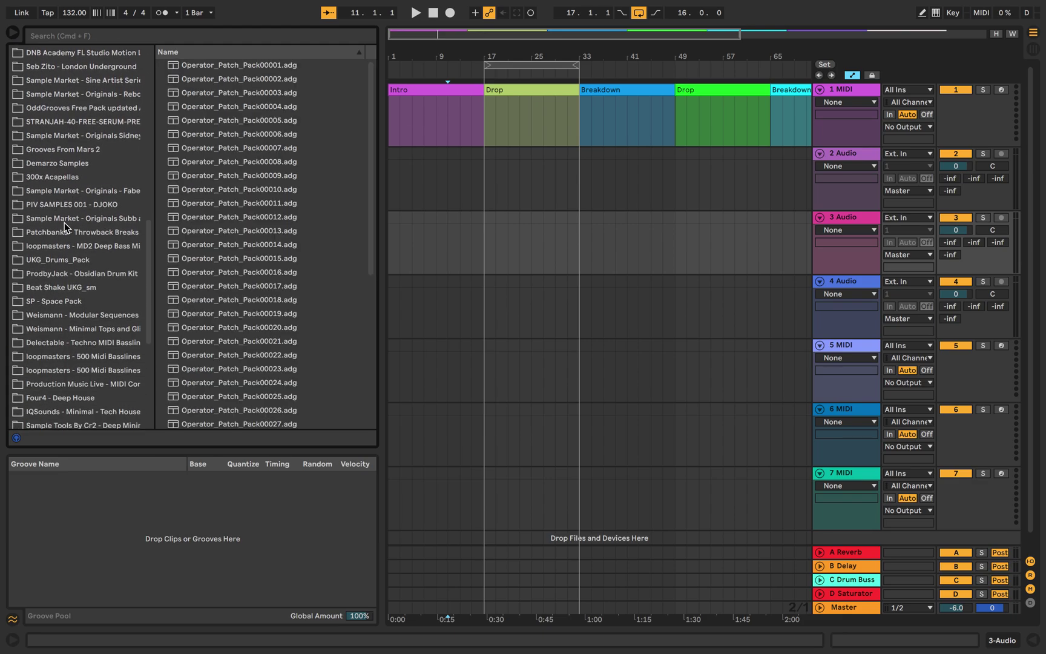
click(66, 223)
scroll(64, 223, down, 8)
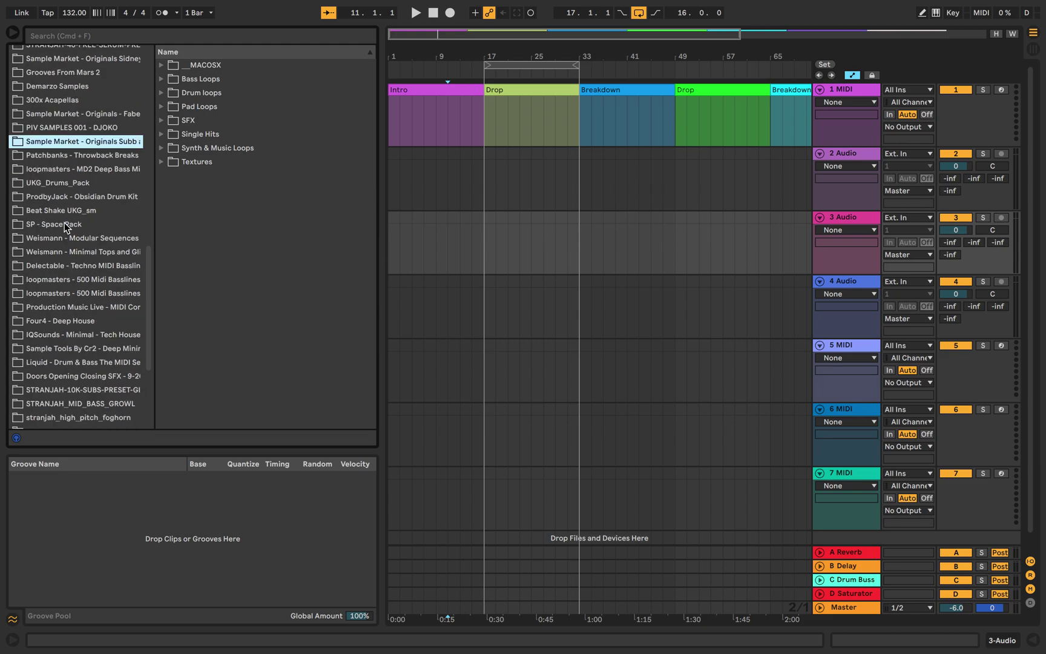
scroll(65, 223, down, 3)
scroll(65, 223, up, 3)
scroll(65, 222, up, 15)
scroll(65, 222, up, 11)
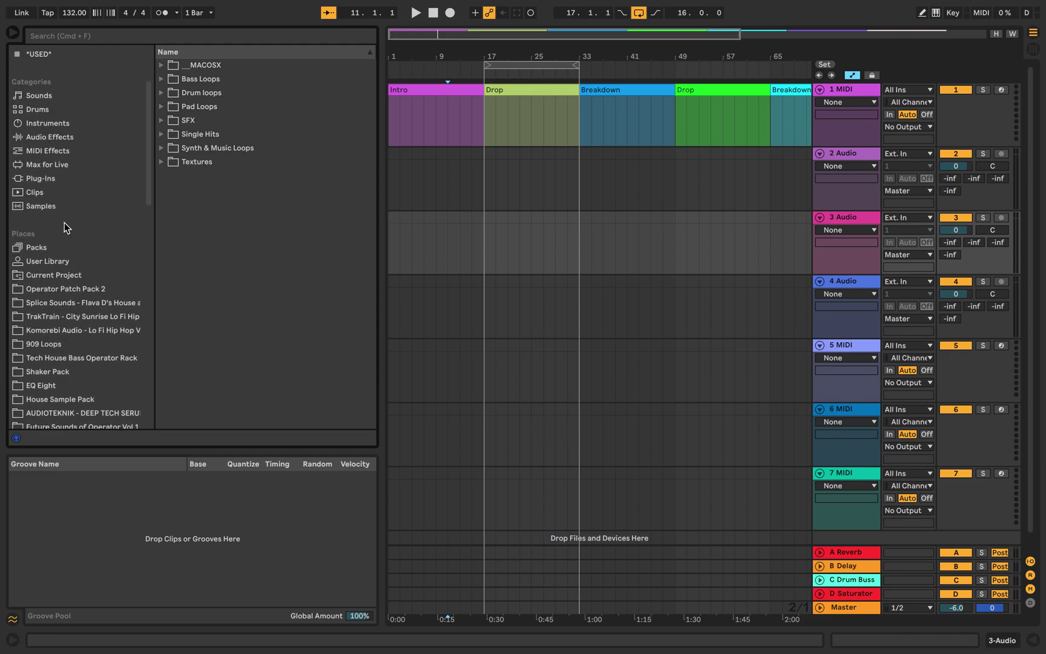
scroll(64, 222, down, 1)
scroll(59, 260, down, 10)
scroll(58, 260, down, 1)
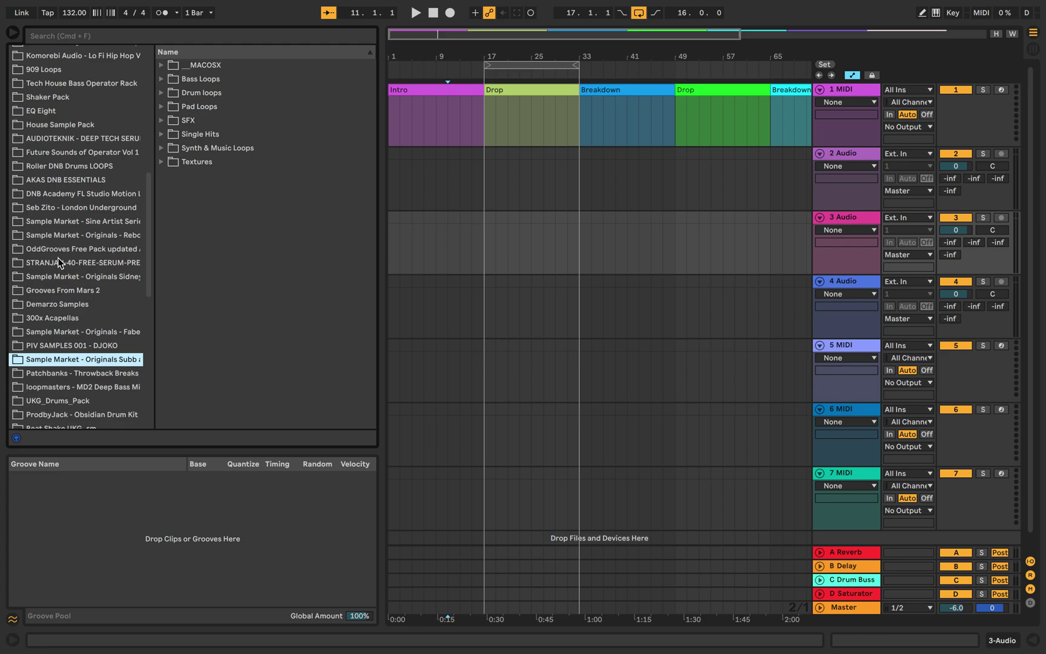
click(60, 260)
scroll(59, 260, down, 5)
scroll(59, 262, down, 2)
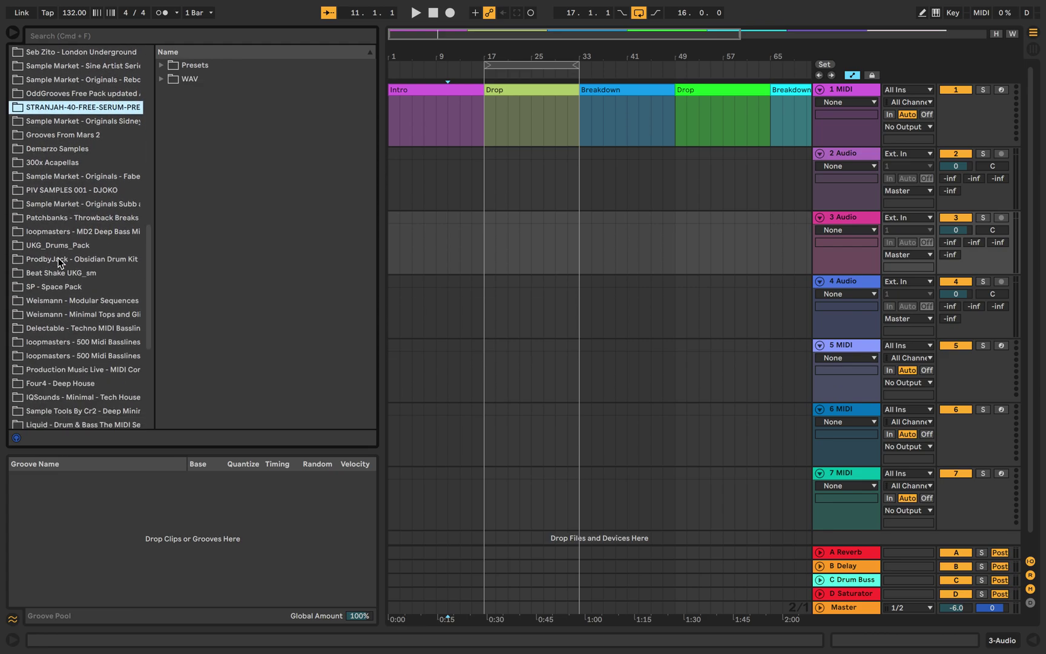
scroll(58, 261, down, 10)
click(59, 263)
scroll(59, 261, down, 4)
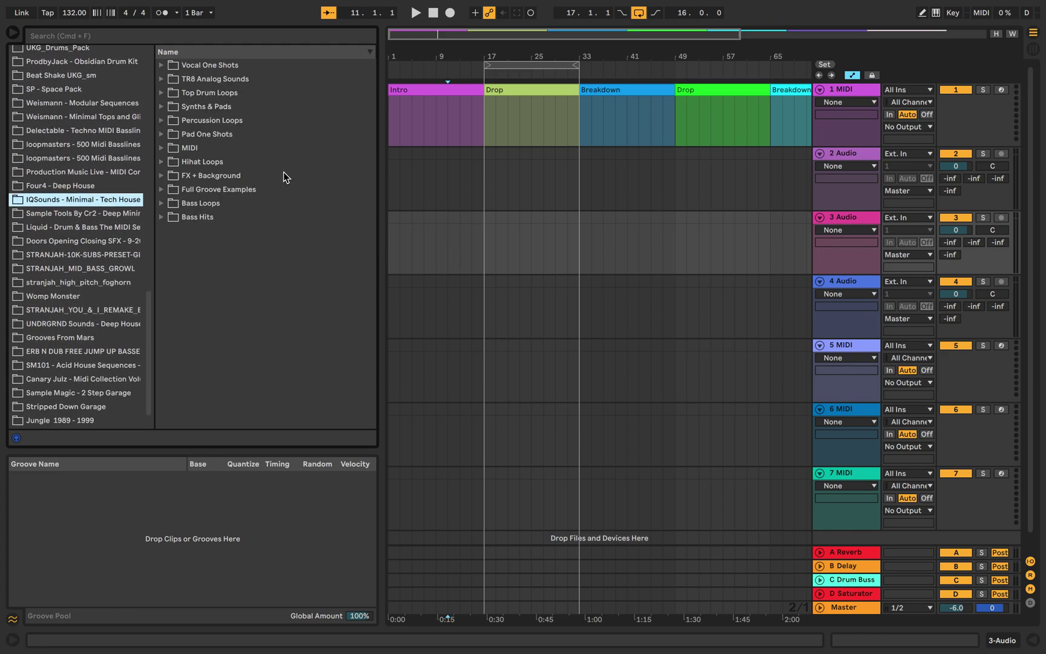
click(425, 93)
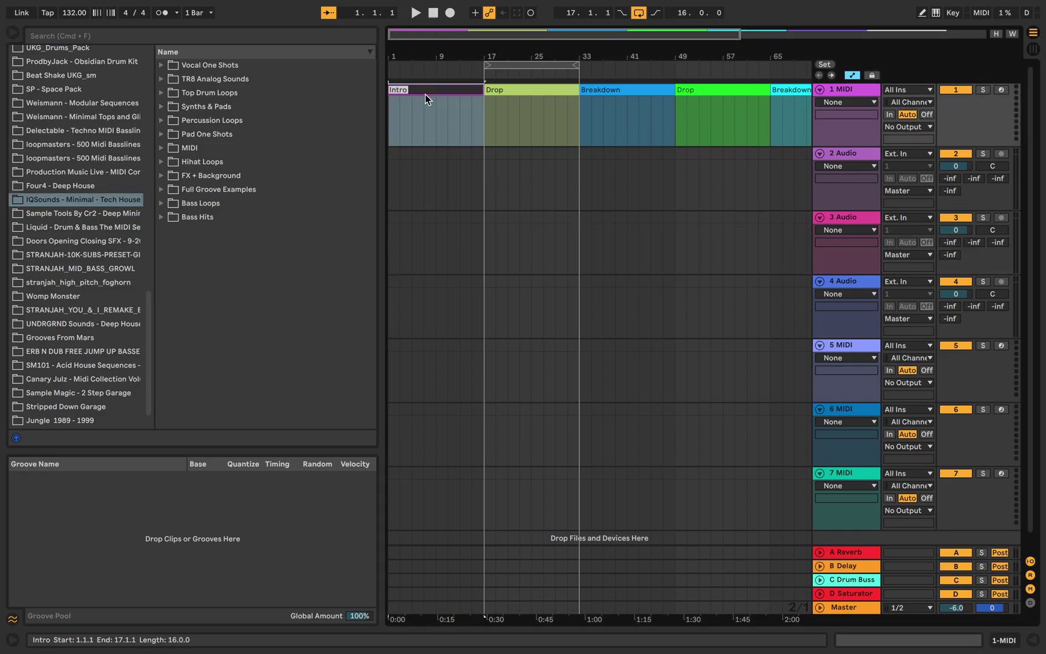
text(www.musicwor)
text(kflo)
text(wacademy.com)
key(Return)
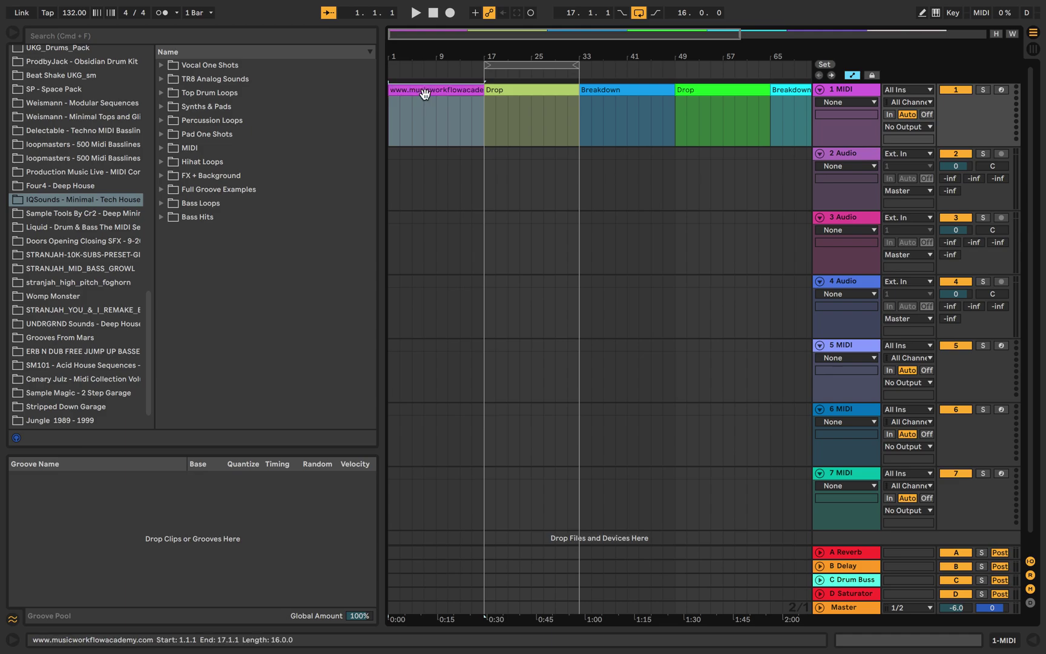
ctrl+scroll(474, 93, up, 5)
ctrl+scroll(491, 92, down, 4)
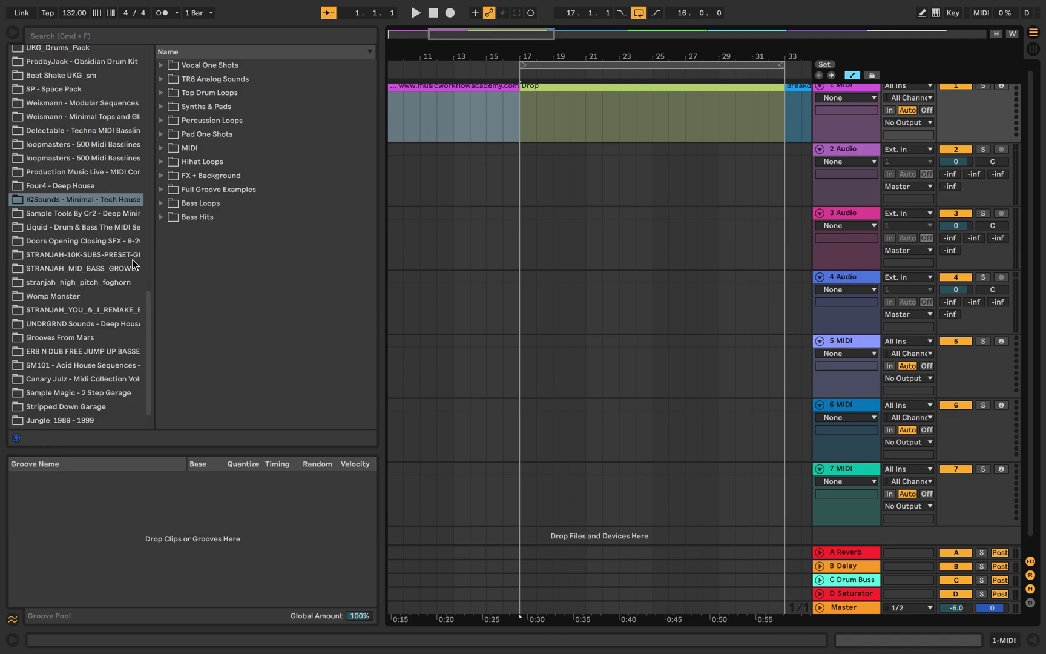
scroll(106, 214, up, 5)
scroll(106, 214, up, 5)
scroll(106, 215, up, 5)
scroll(99, 233, up, 3)
scroll(98, 229, up, 2)
click(100, 193)
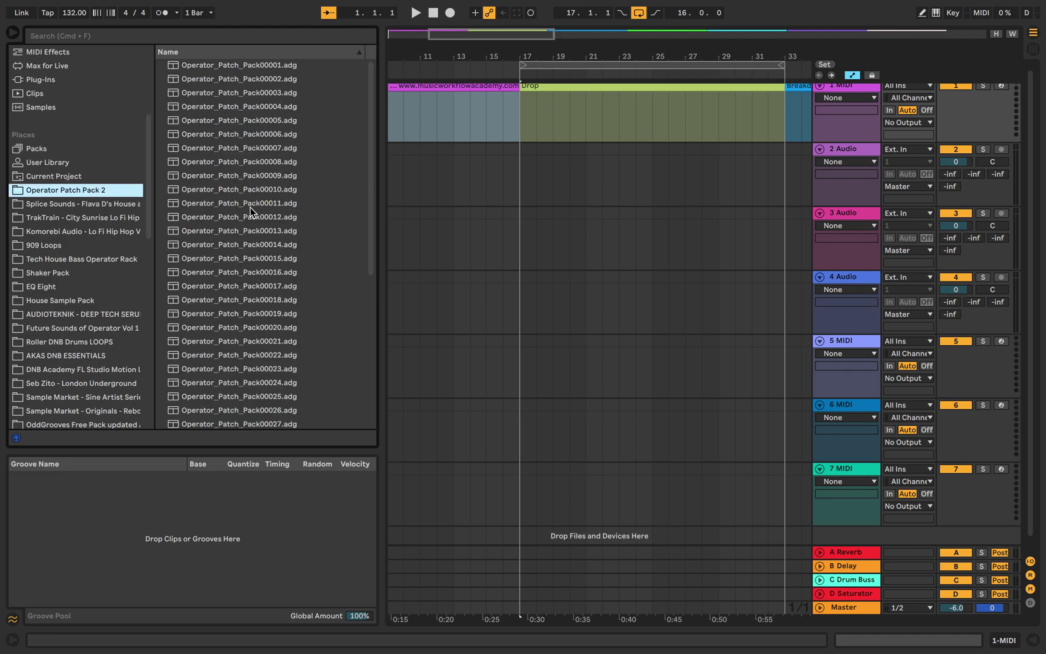
Delete the unneeded audio and MIDI tracks 2–5 from the Set
drag(251, 204, 447, 174)
click(865, 149)
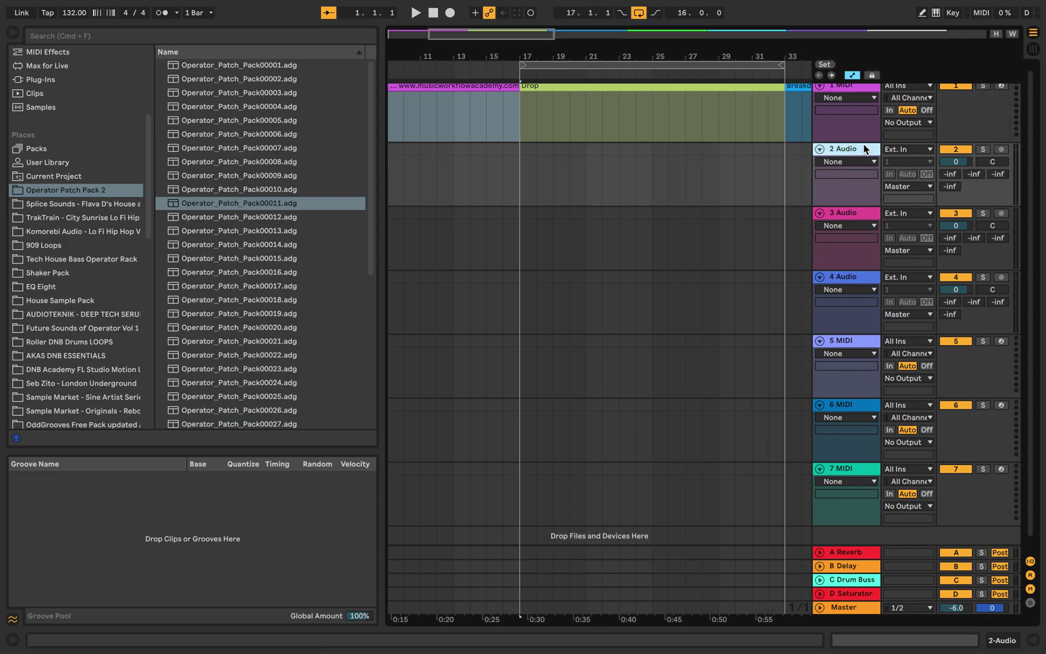
key(Delete)
key(Delete)
key(Delete)
key(Delete)
Load Operator_Patch_Pack00011.adg onto MIDI track 2 and create an empty MIDI clip there
drag(263, 212, 405, 211)
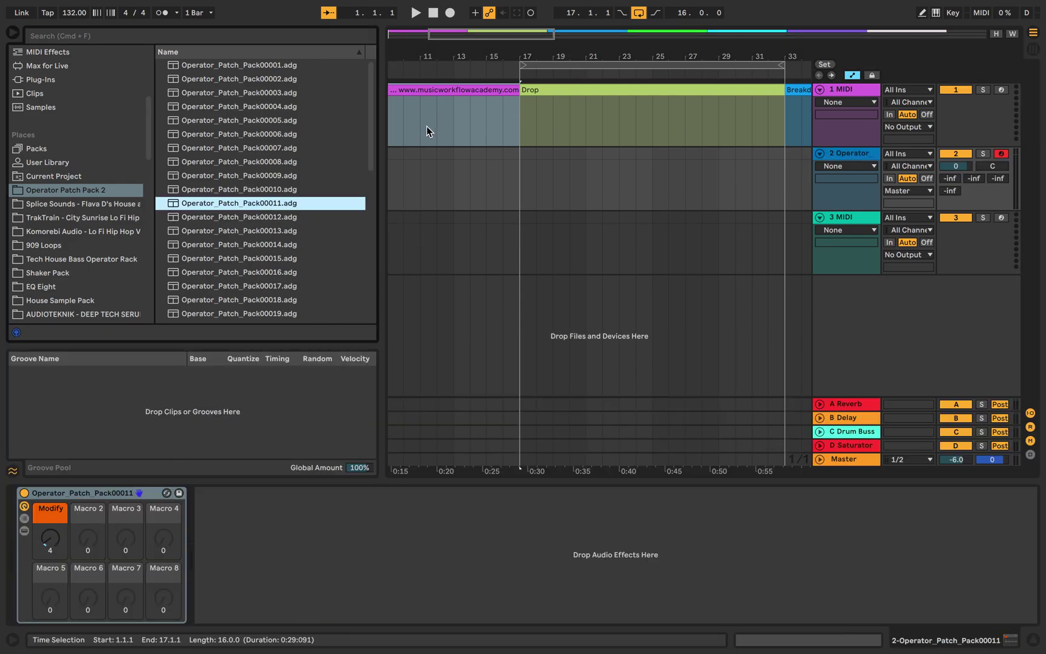
double_click(393, 156)
Draw a D3 note at the clip start and duplicate it across the one-bar loop
click(203, 439)
click(206, 463)
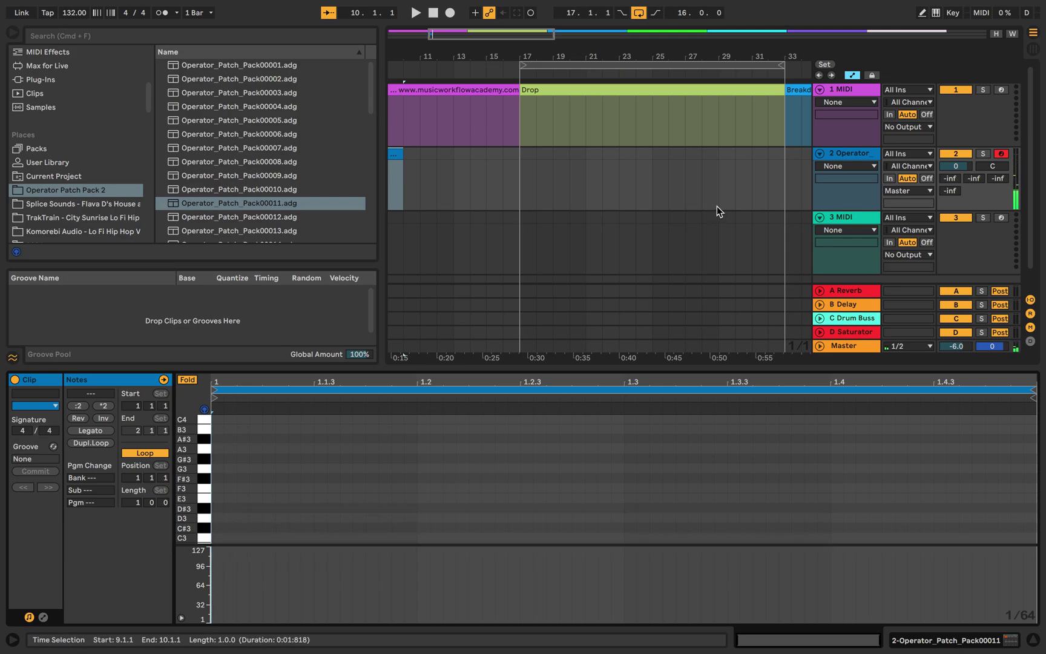
drag(227, 518, 312, 519)
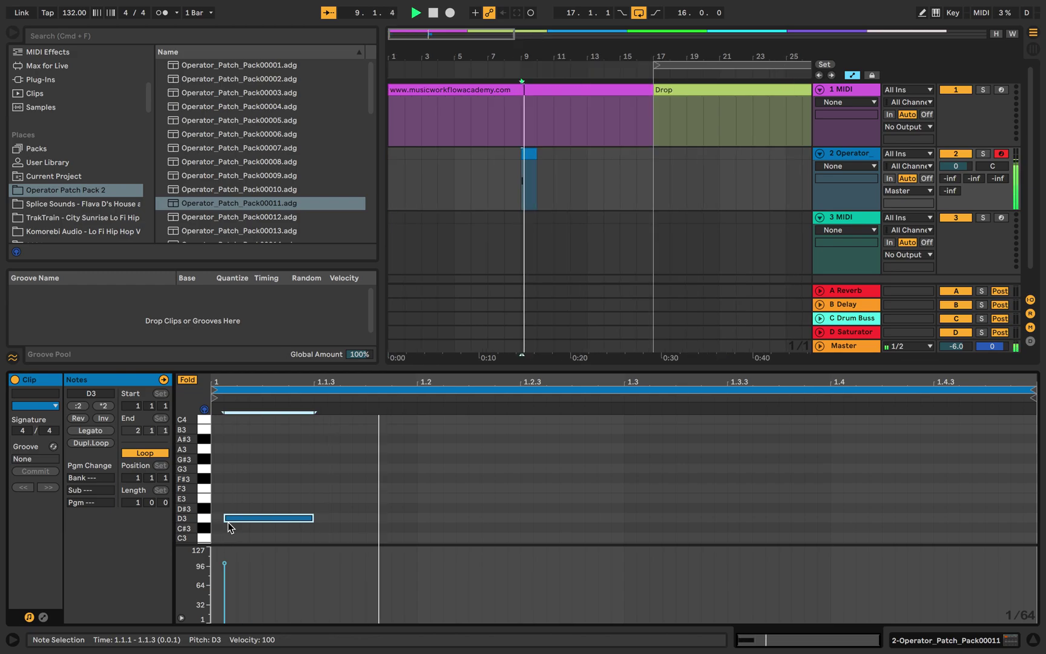
key(ctrl+d)
key(ctrl+d)
key(ctrl+d)
key(ctrl+d)
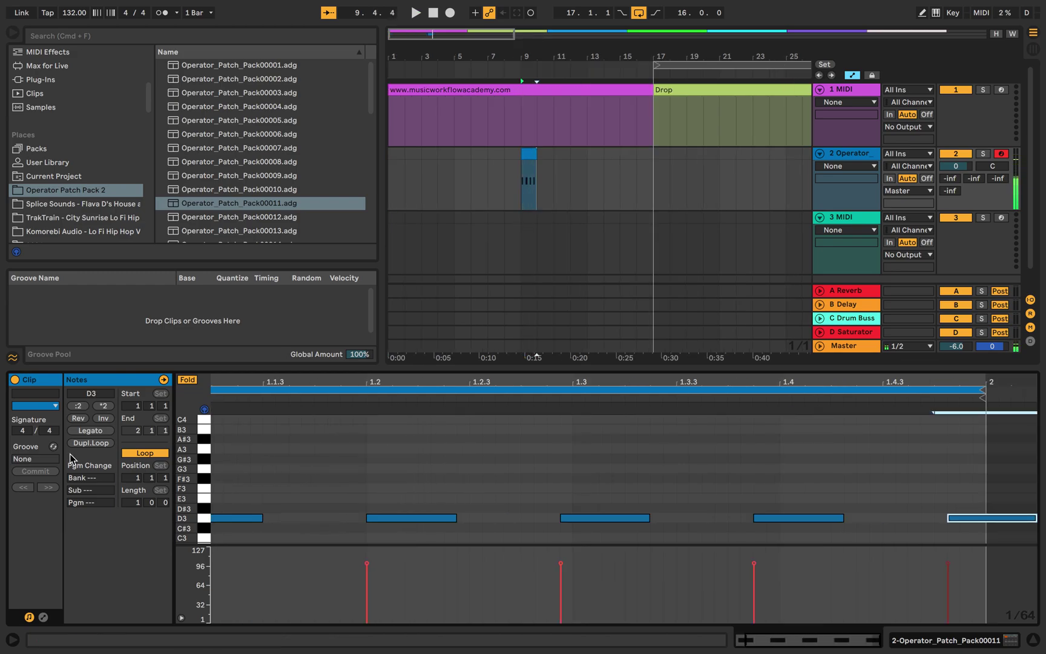
key(space)
Stop playback and zoom out to show the whole arrangement with the Operator clip selected
click(531, 181)
key(space)
key(minus)
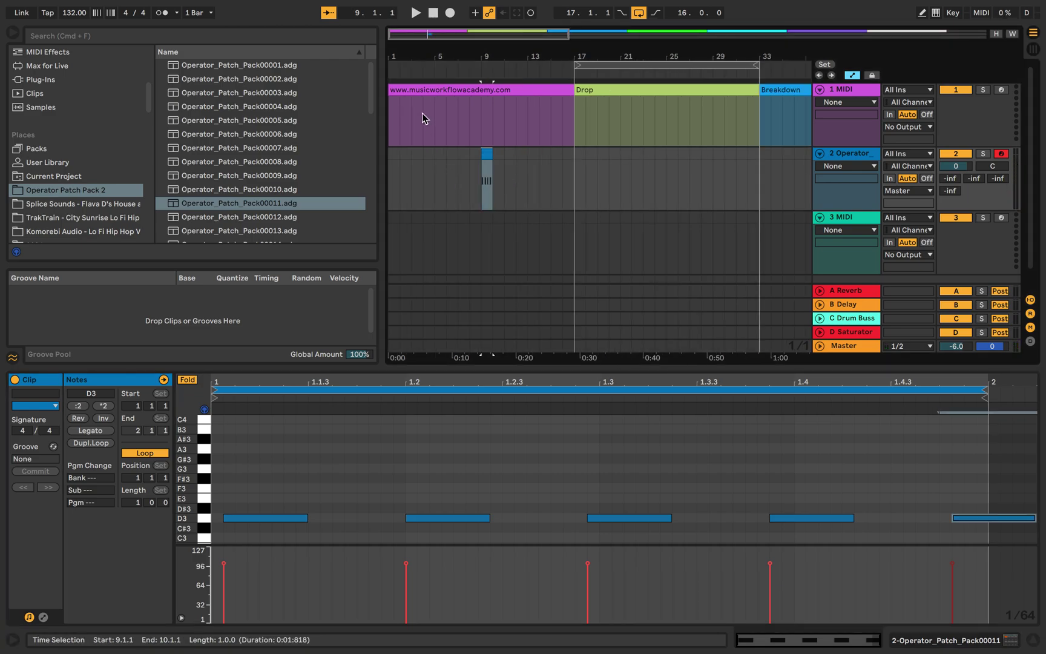
key(plus)
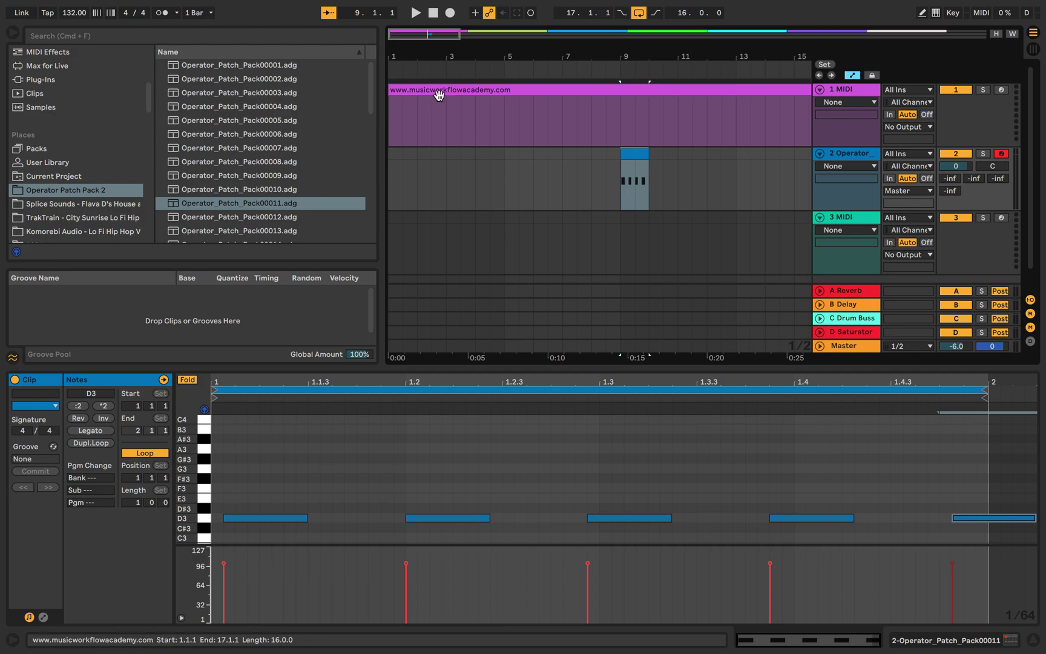
click(92, 191)
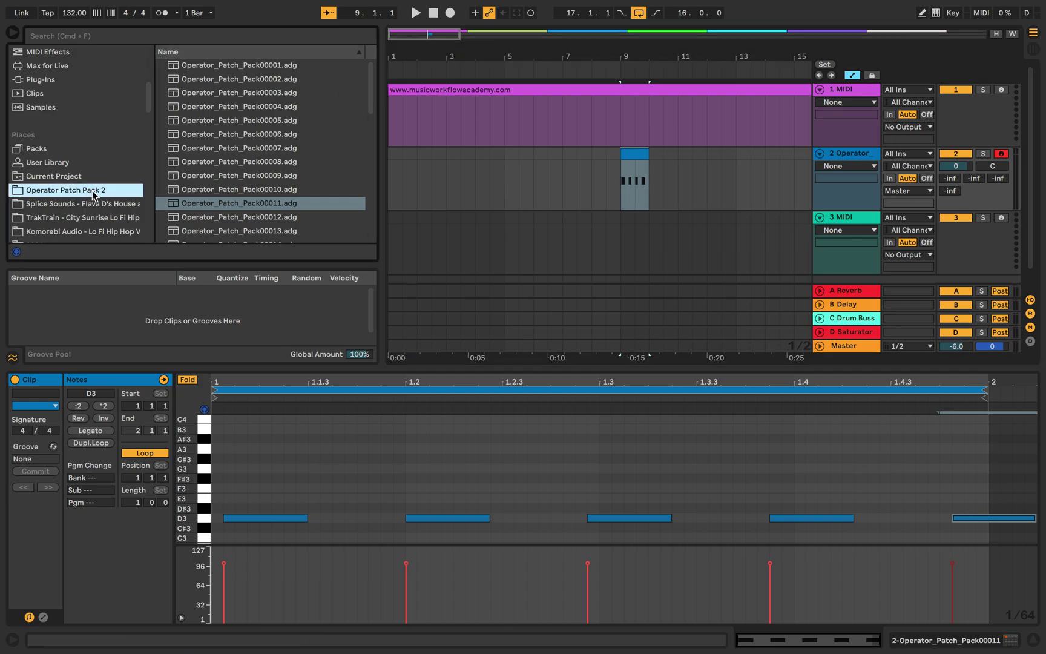